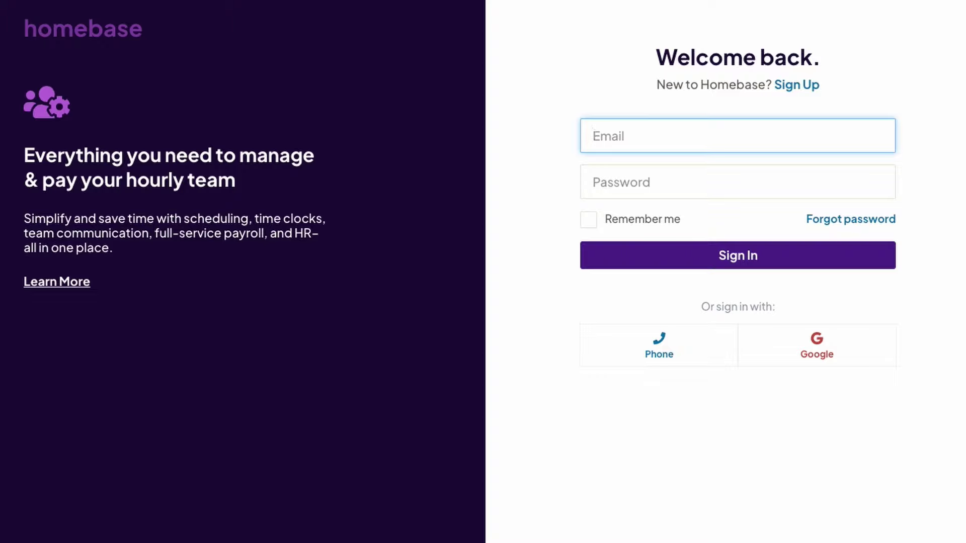
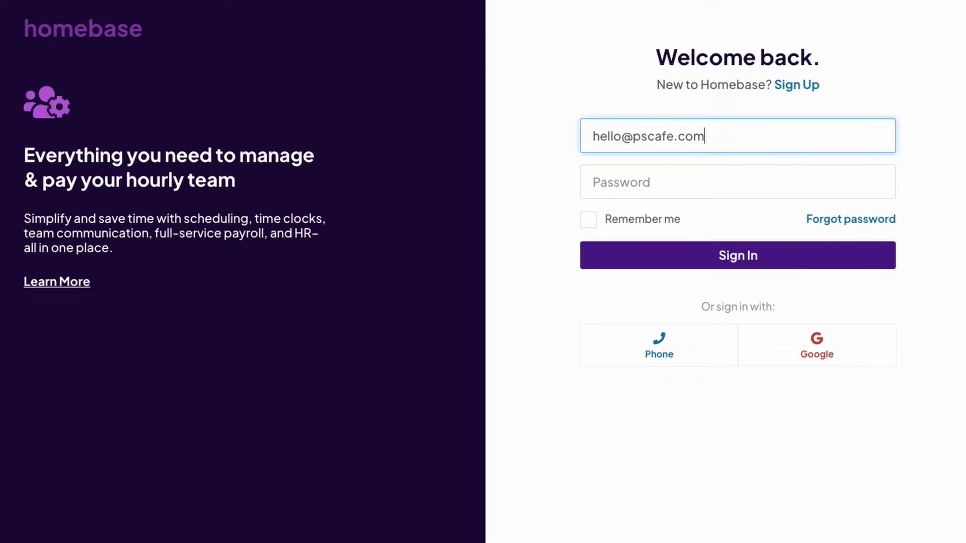
Step: Submit the café account's email and password to sign in to Homebase
key("Tab")
type("•••••••••••")
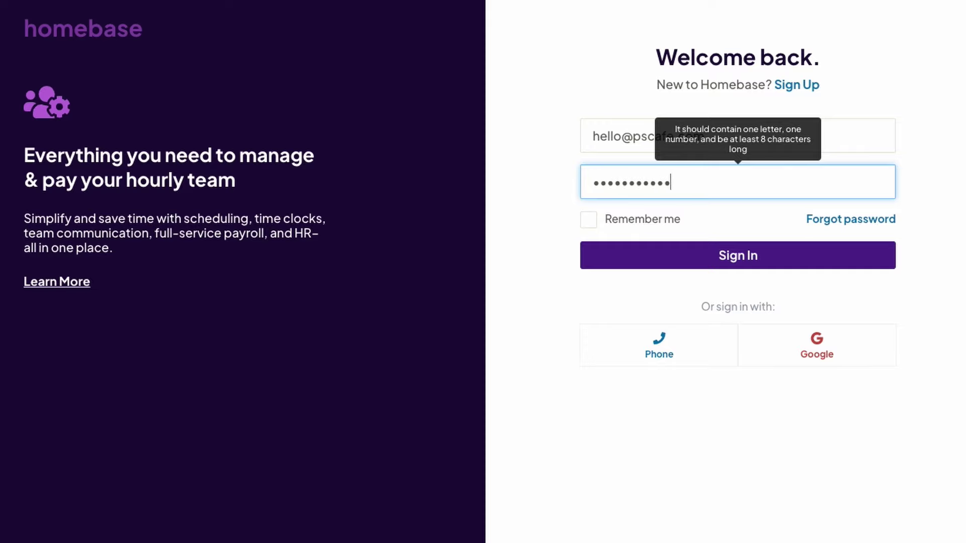
type("•••")
key("Return")
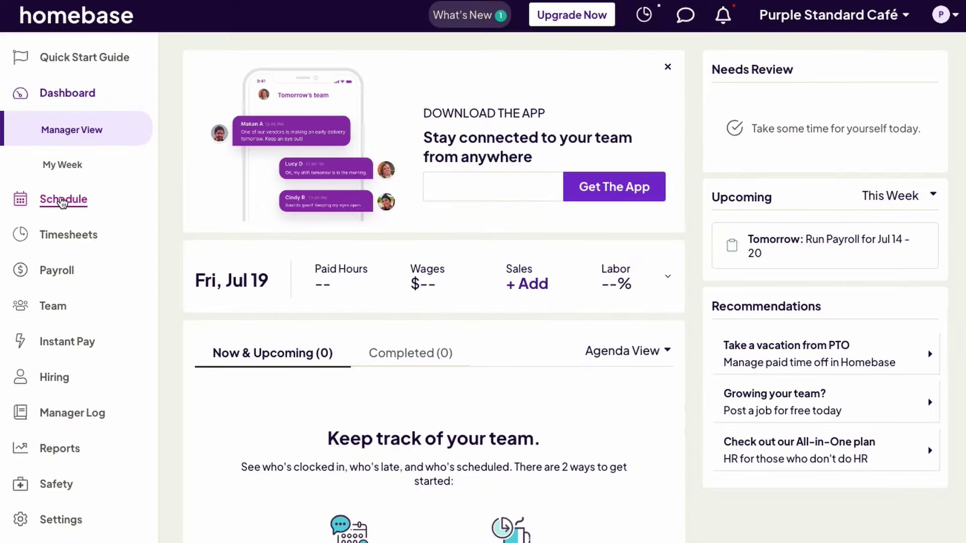
Step: Show the Schedule page and choose the week to display in the date range picker
left_click(64, 201)
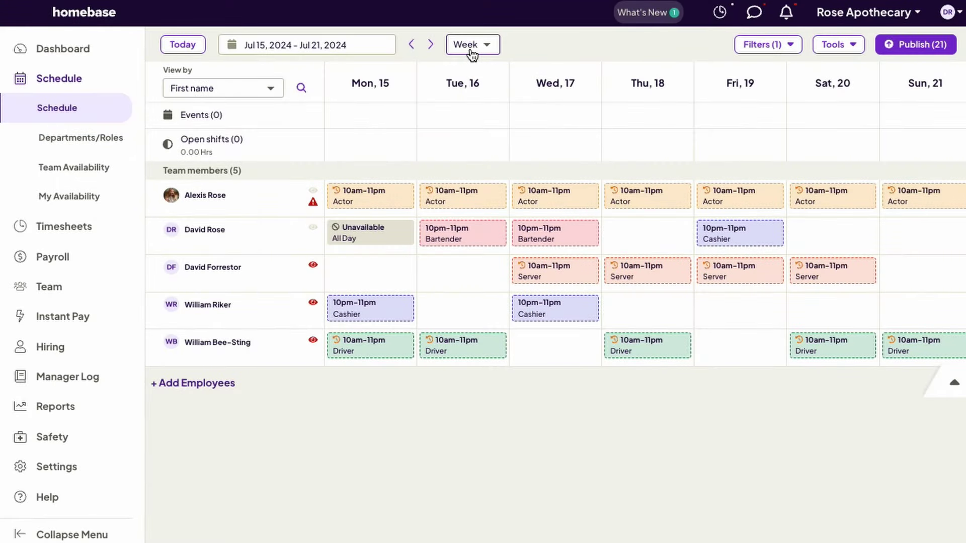
left_click(298, 45)
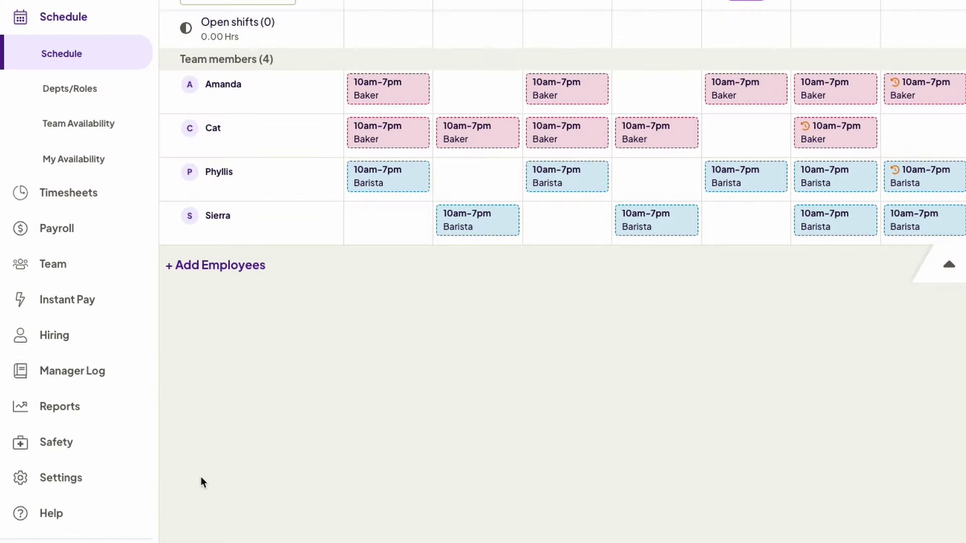
Step: In Schedule Enforcement settings, set Start of Work Week to Saturday and save changes
left_click(67, 478)
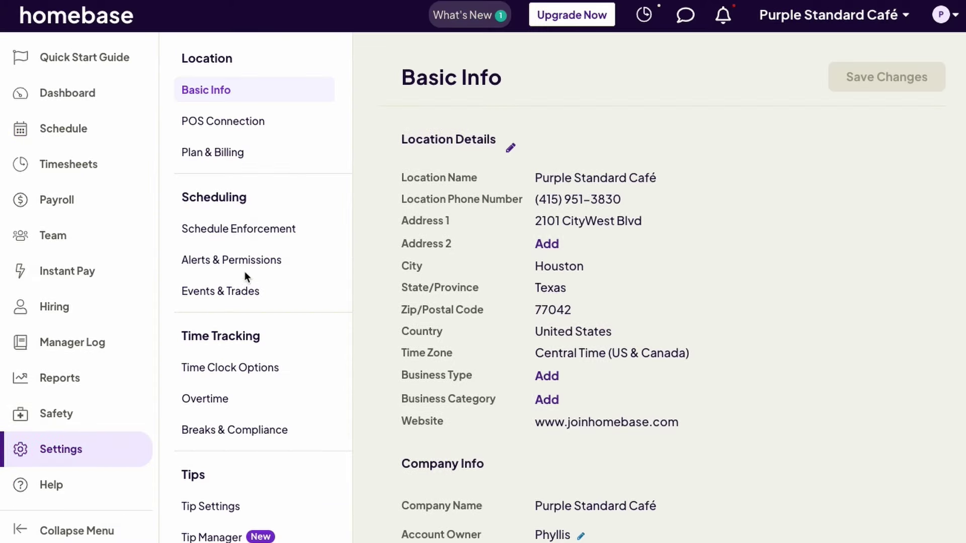
left_click(251, 230)
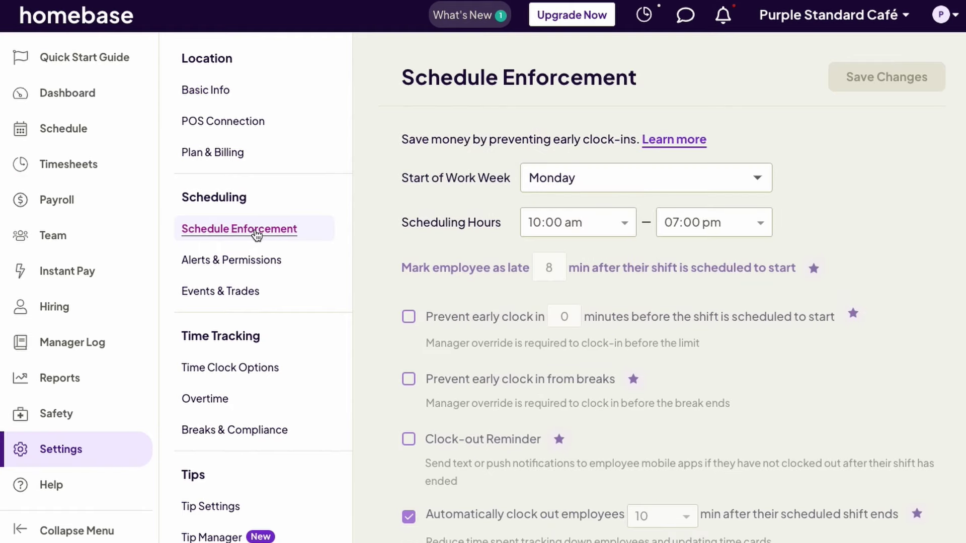
left_click(601, 181)
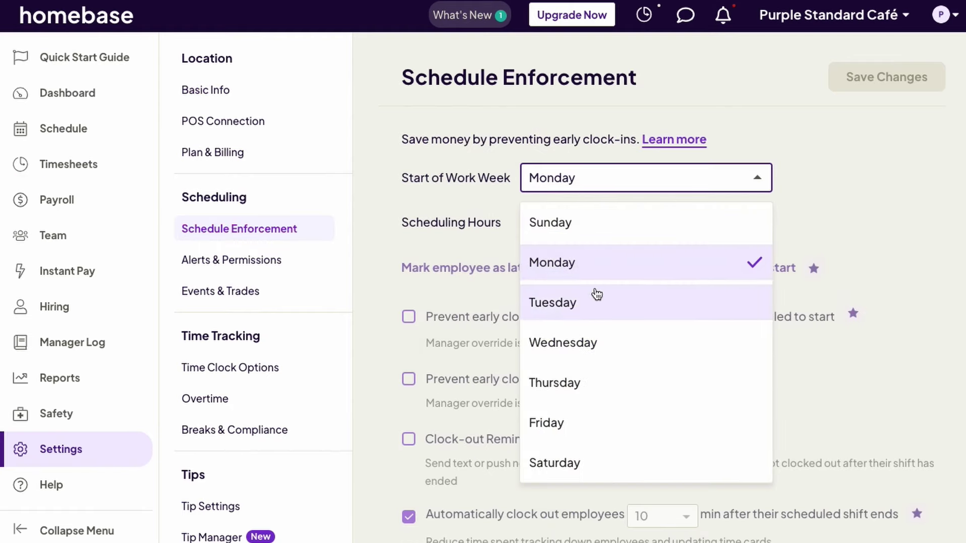
left_click(599, 460)
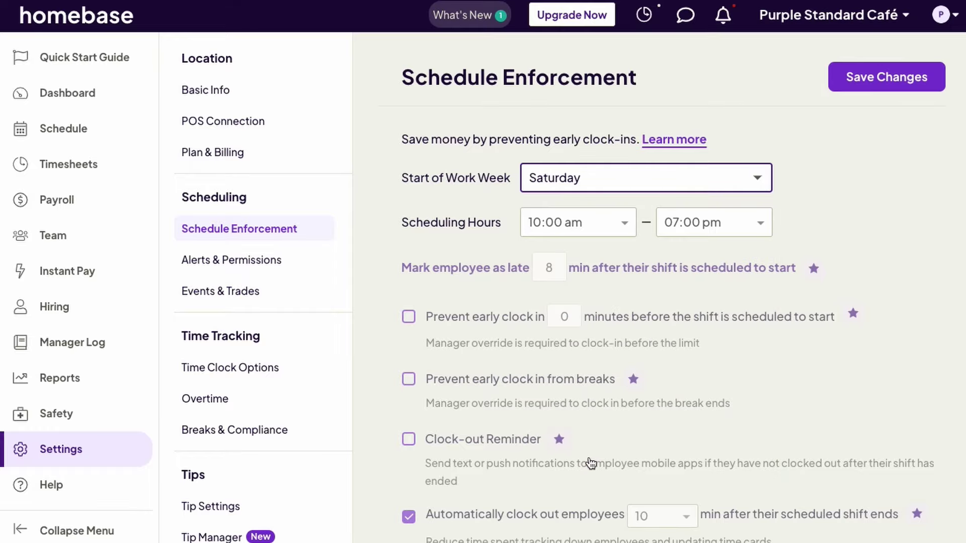
left_click(856, 77)
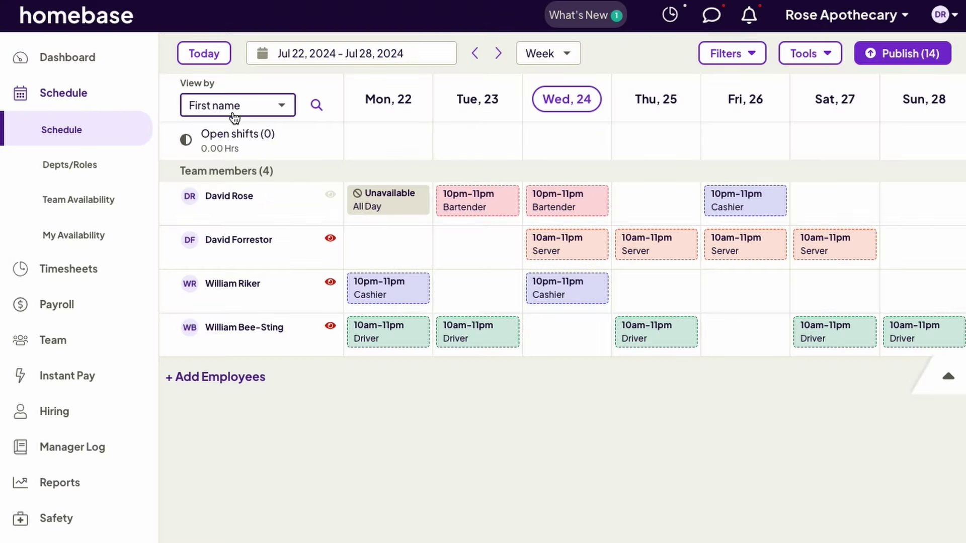
Step: Order team members by Last name, then by Custom order, moving one member up to second place
left_click(232, 105)
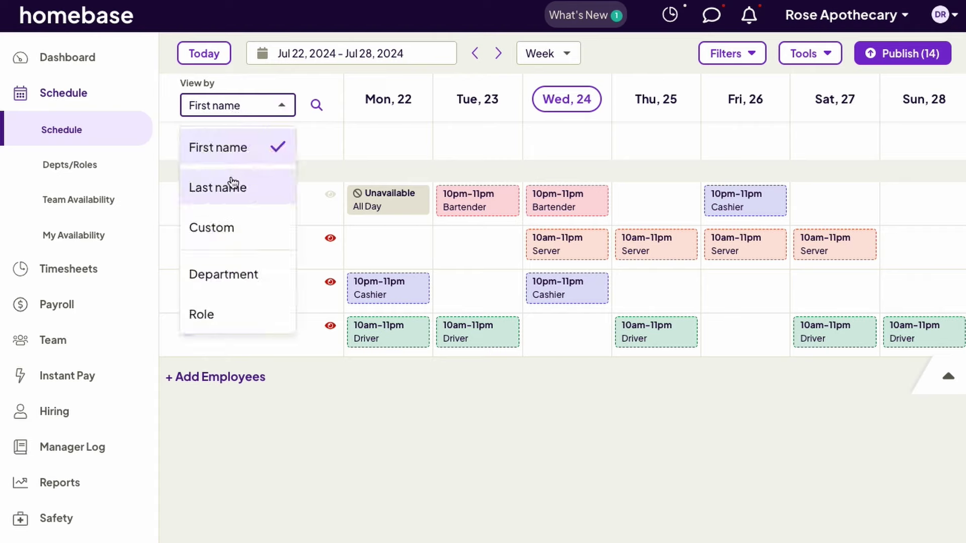
left_click(231, 186)
left_click(227, 111)
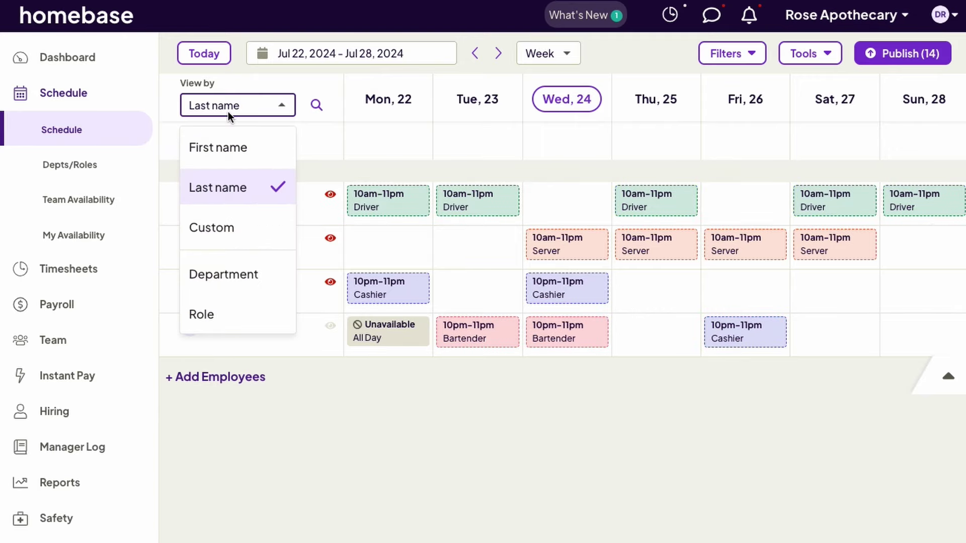
left_click(217, 228)
mouse_move(173, 332)
left_mouse_down()
mouse_move(169, 245)
mouse_move(173, 334)
left_mouse_up()
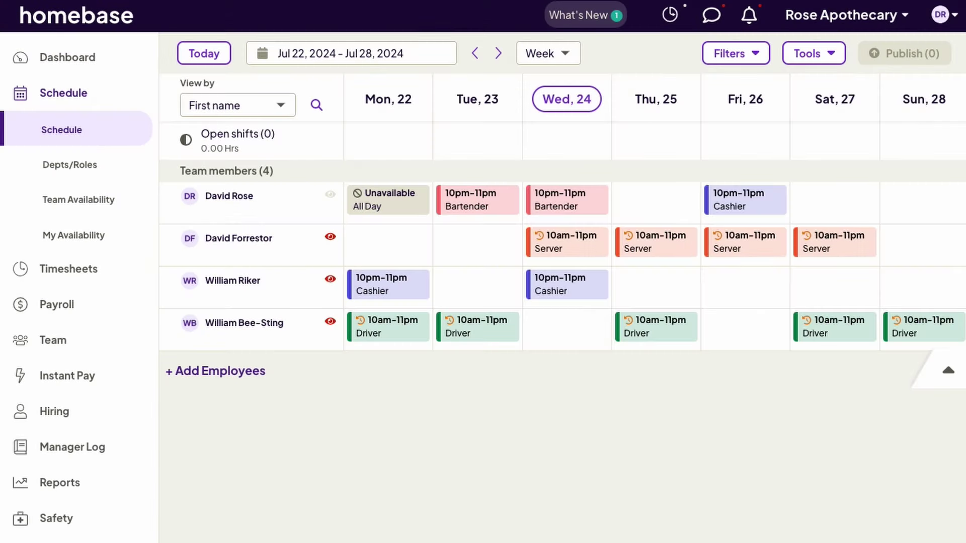
Step: On next week's Monday, start a 9:00 am–6:00 pm Bartender shift for the second team member
left_click(497, 54)
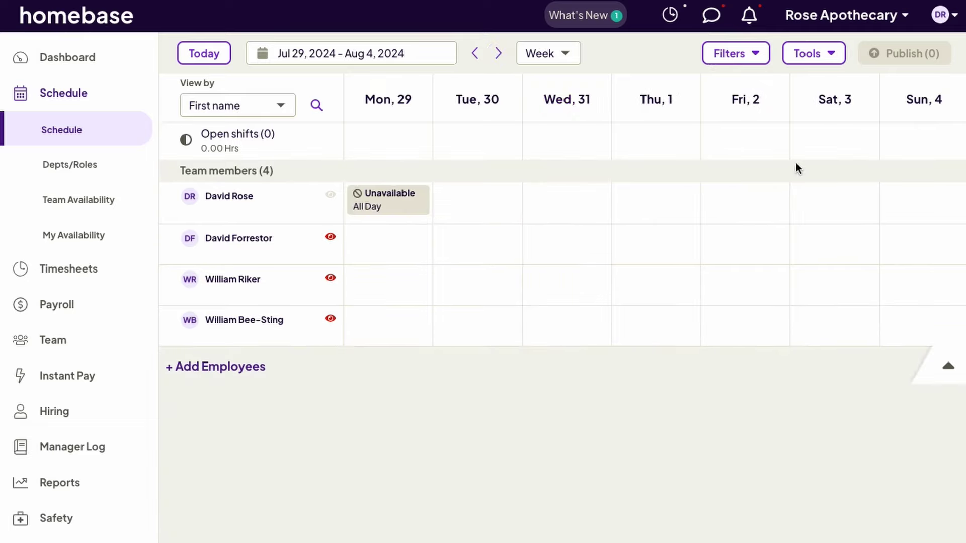
left_click(389, 248)
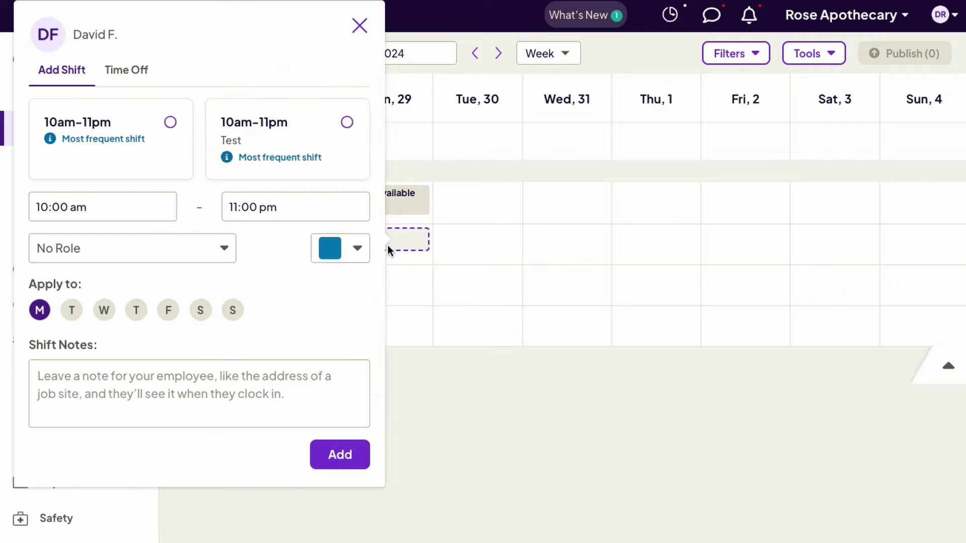
left_click(122, 207)
left_click(93, 258)
left_click(261, 213)
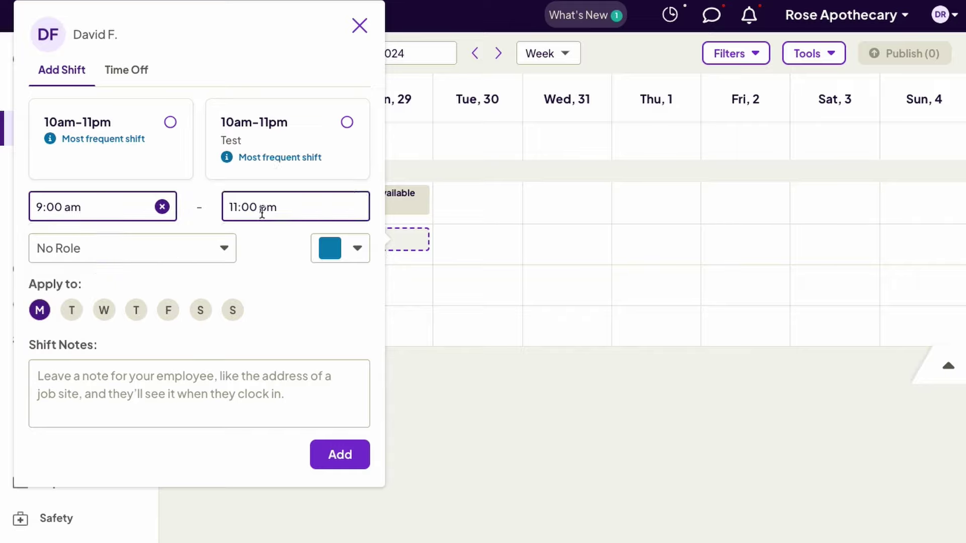
left_click(257, 265)
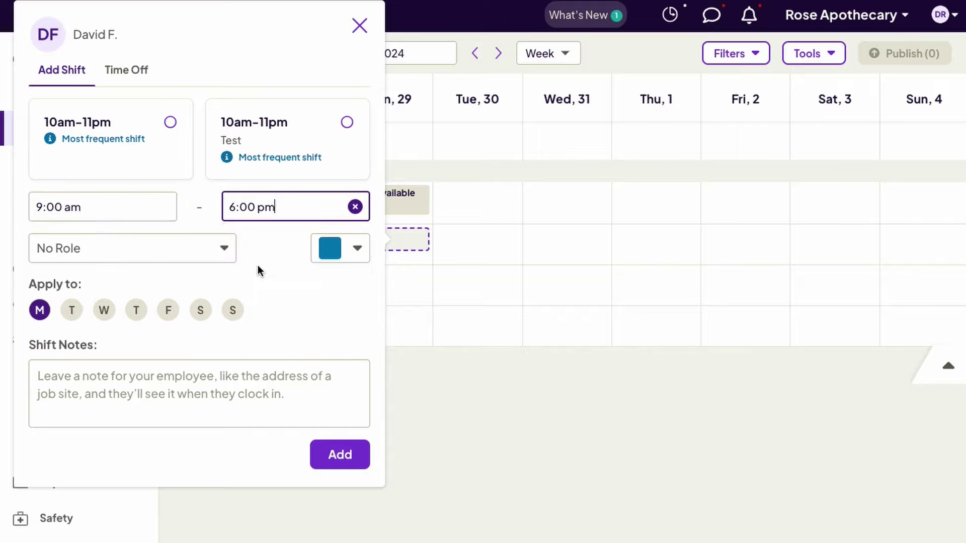
left_click(124, 247)
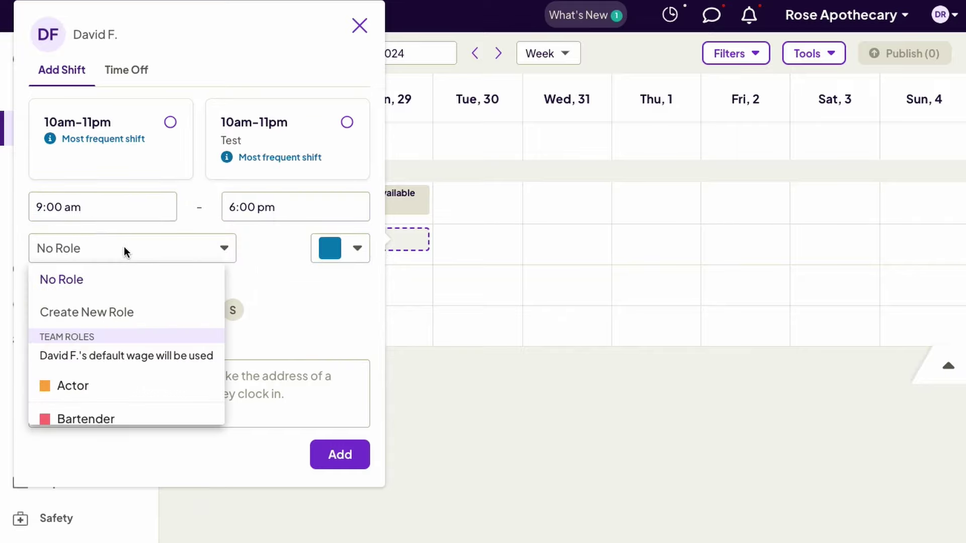
left_click(104, 415)
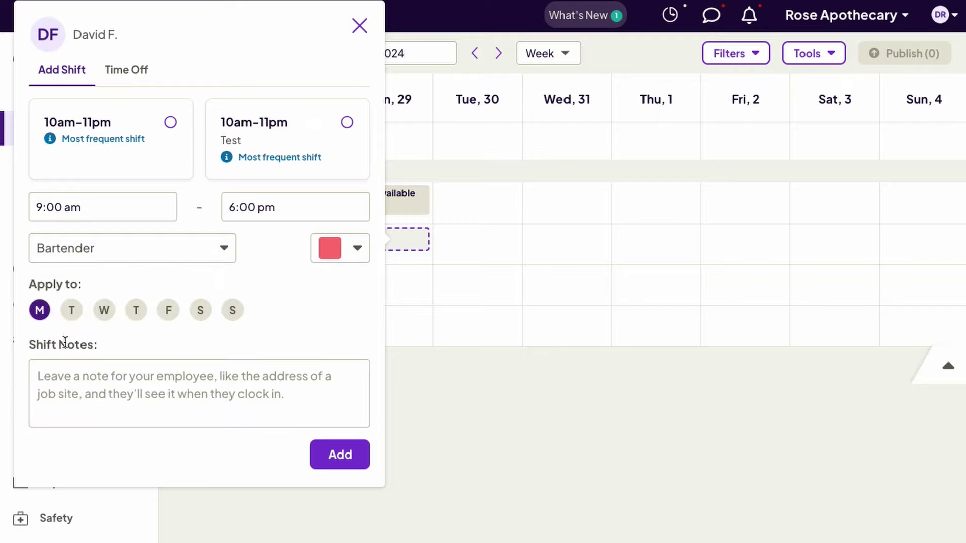
Step: Apply the shift to Tuesday, Thursday and Saturday too, add a trash reminder note, and add it
left_click(71, 312)
left_click(136, 312)
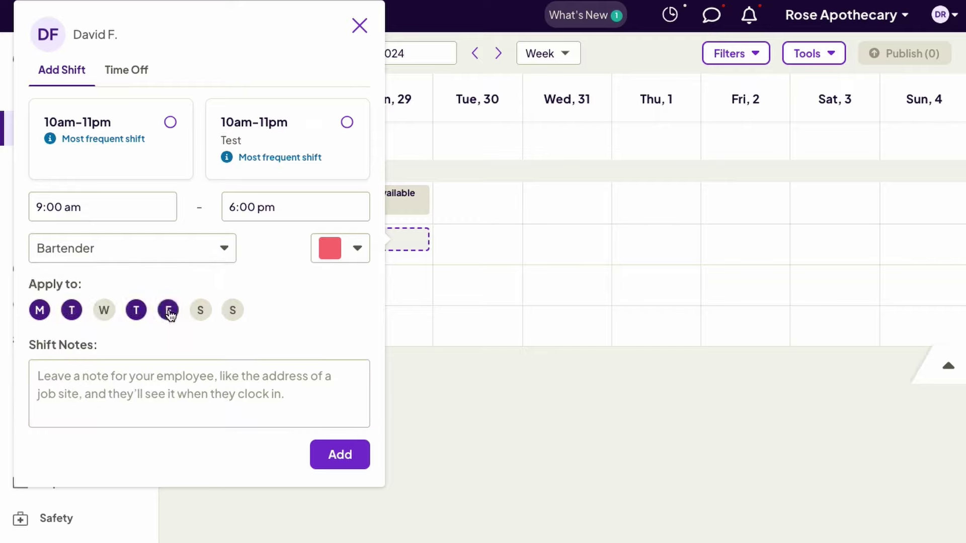
left_click(200, 310)
left_click(75, 395)
type("Remember to tak")
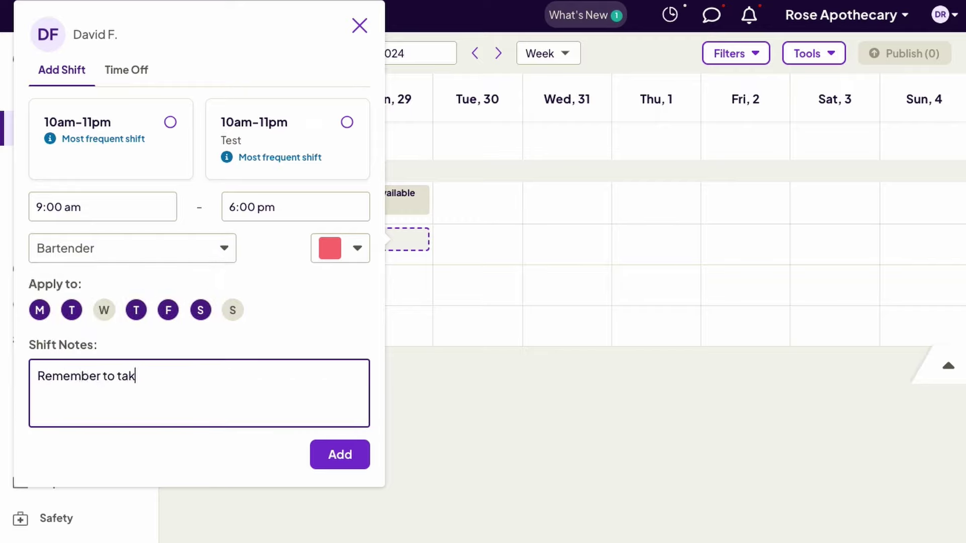
type("e out the trash at the end of your")
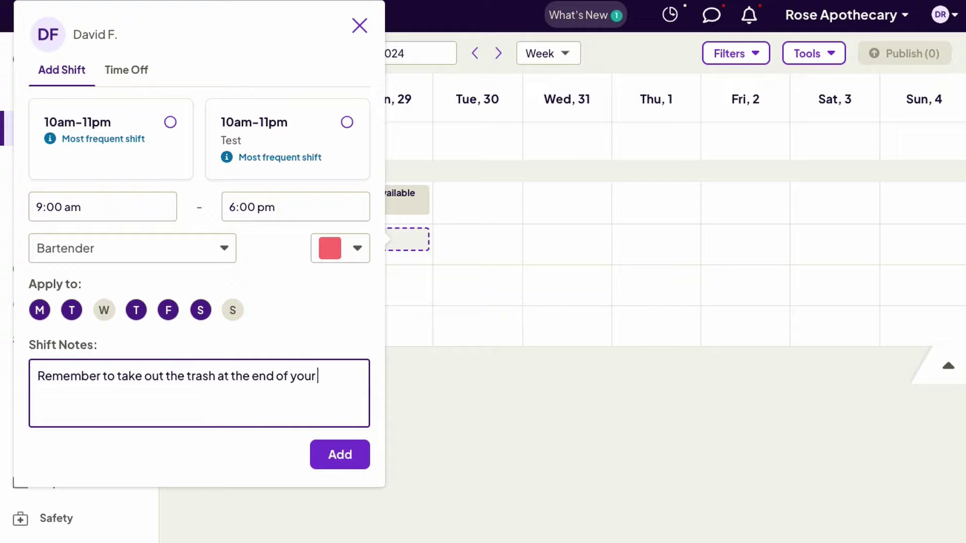
type(" shift!")
left_click(147, 453)
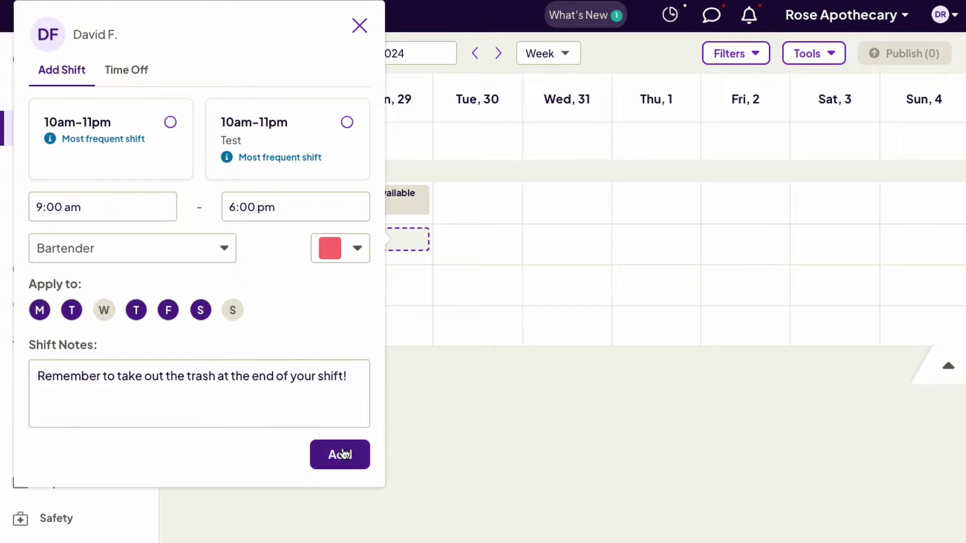
left_click(341, 454)
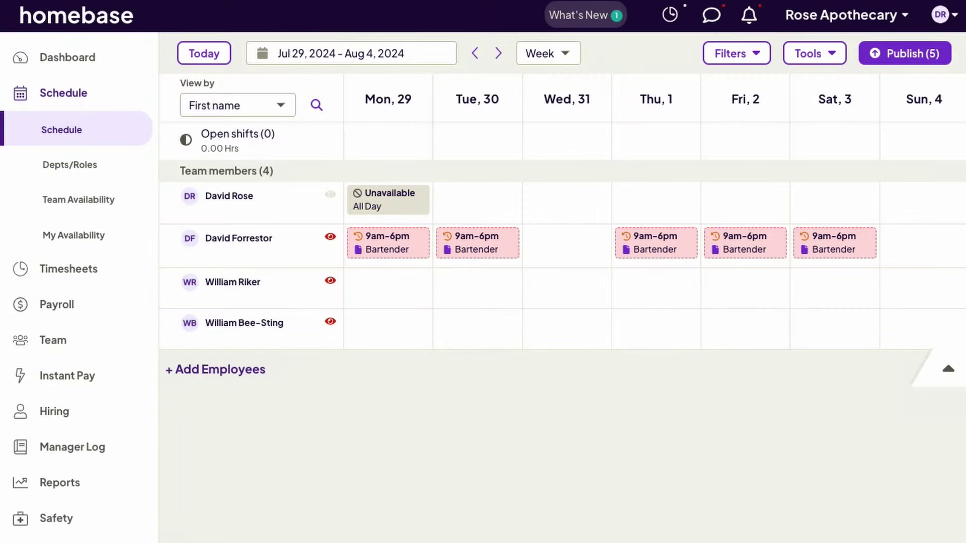
Step: Change the second member's Monday Bartender shift to end at 6:30 pm and save it
left_click(396, 254)
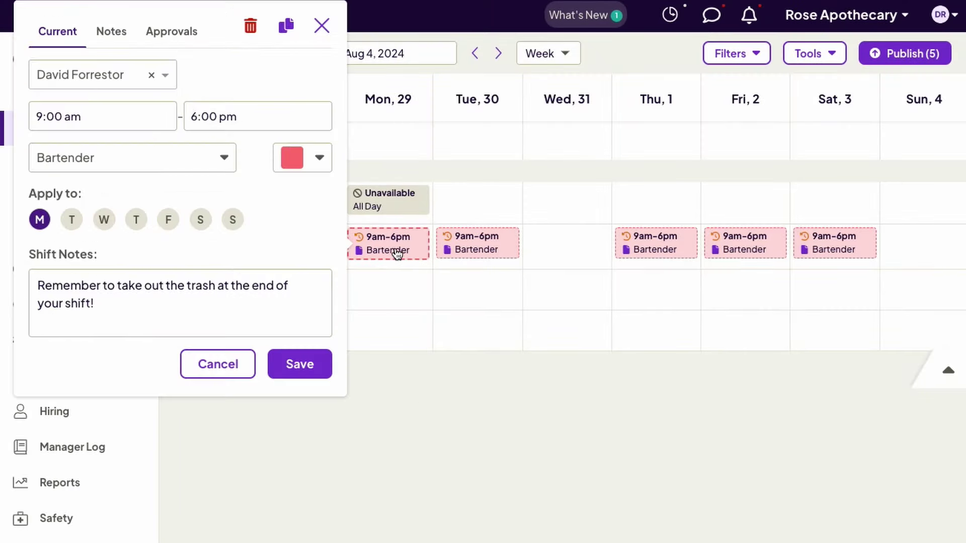
left_click(261, 116)
scroll(262, 216, "down", 1)
left_click(243, 215)
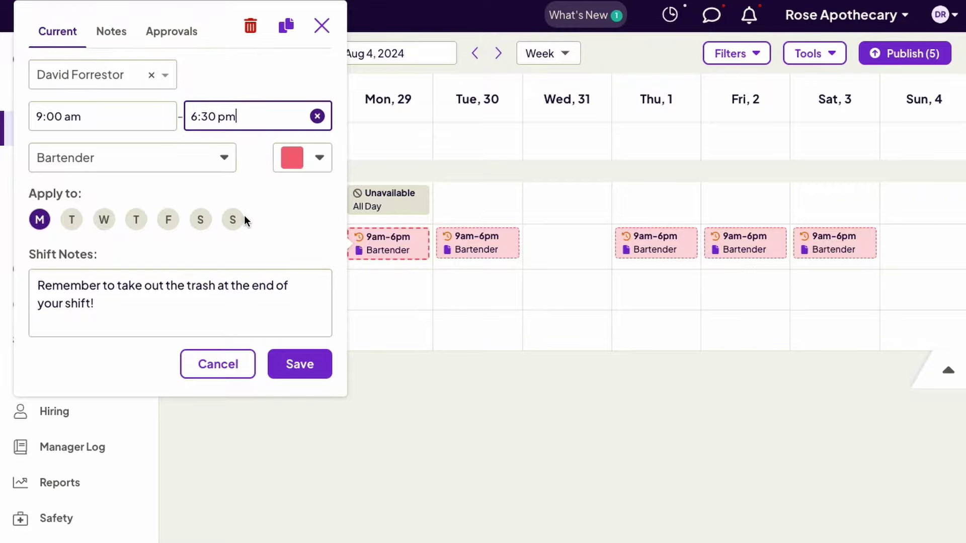
left_click(299, 367)
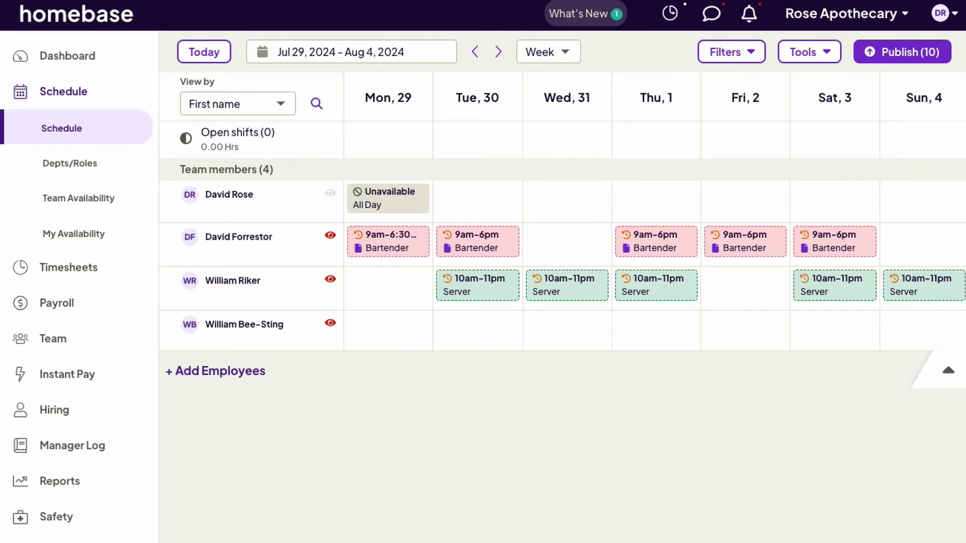
Step: Copy the Monday 9am–6:30 Bartender shift and paste it into the fourth member's Mon, Tue, Wed, Fri and Sun
left_click(391, 251)
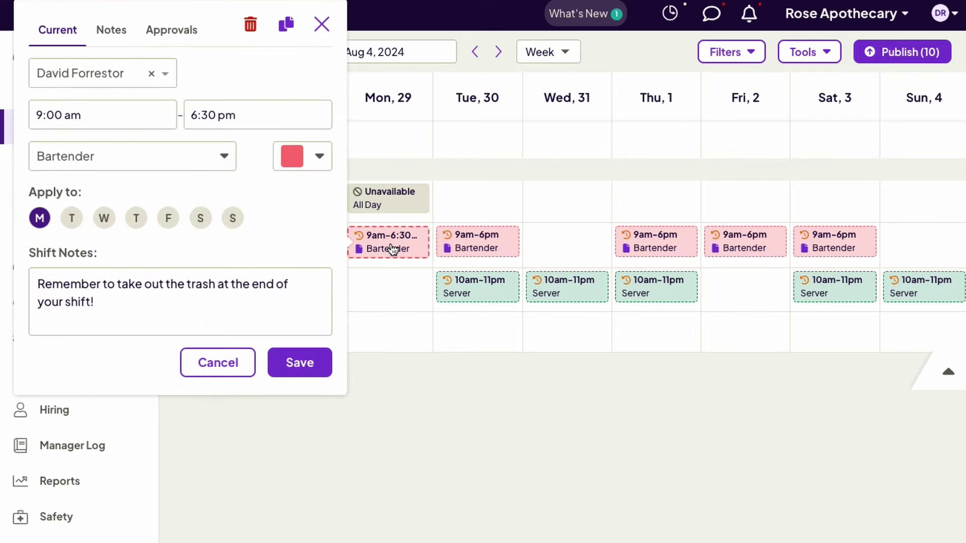
left_click(286, 24)
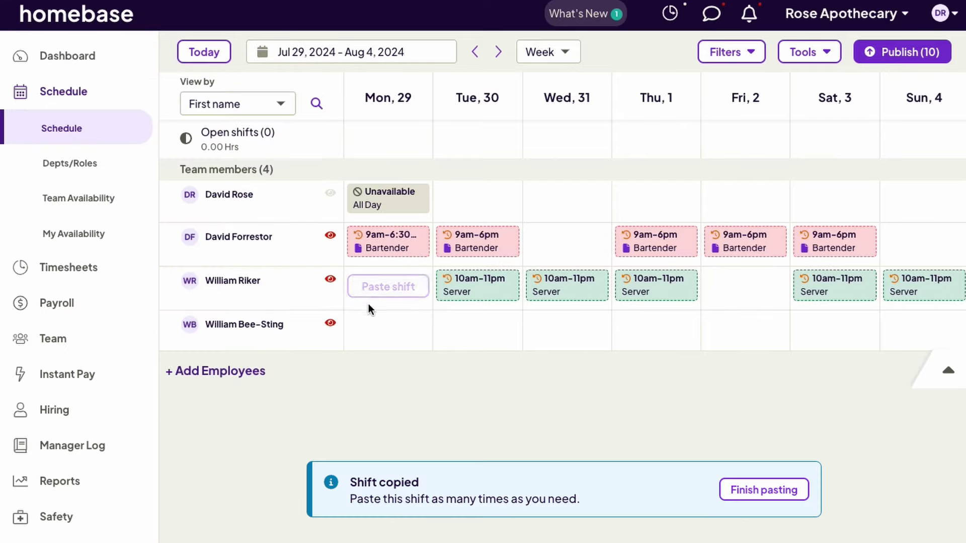
mouse_move(388, 330)
left_click(378, 335)
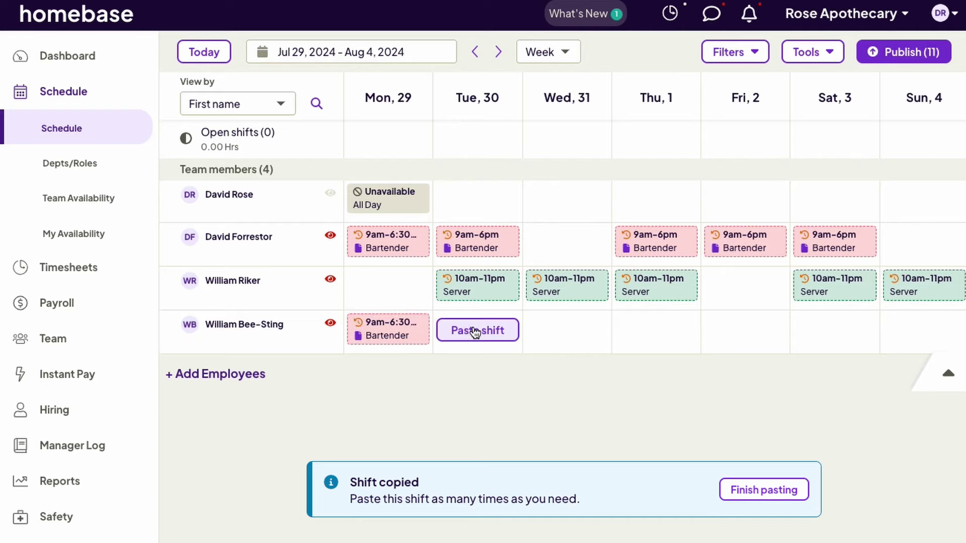
left_click(474, 333)
left_click(561, 334)
left_click(735, 331)
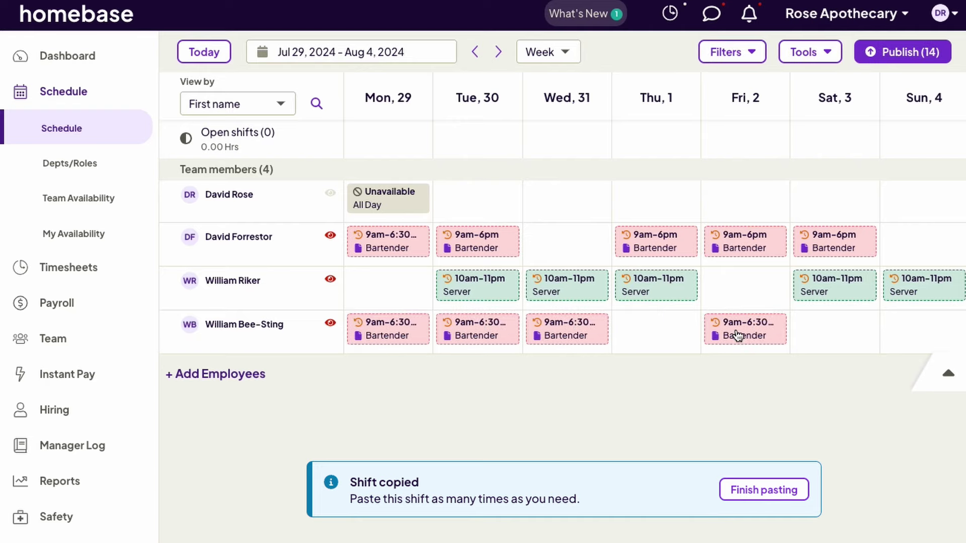
left_click(921, 326)
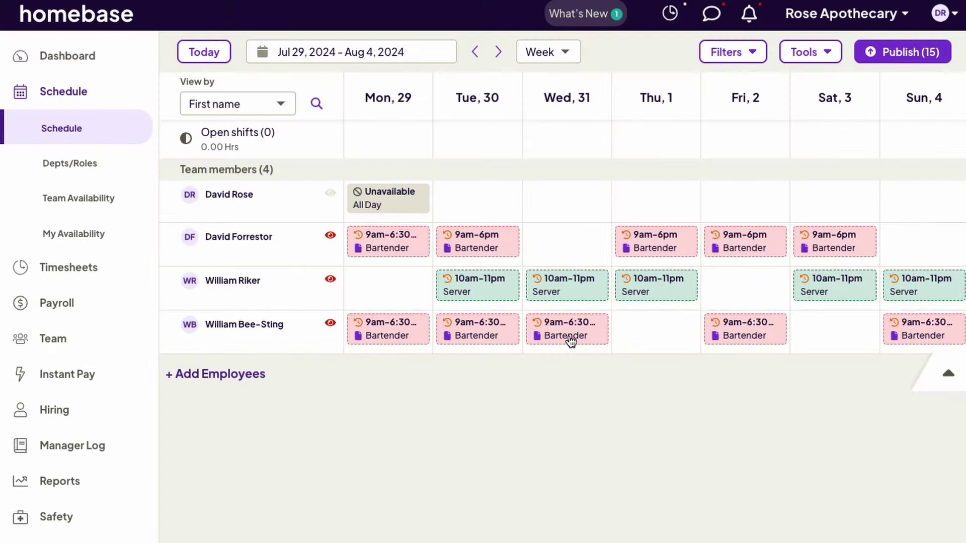
Step: Move the fourth member's Wednesday and Friday Bartender shifts up to the first member
left_click_drag(567, 336, 568, 215)
left_click_drag(737, 330, 737, 205)
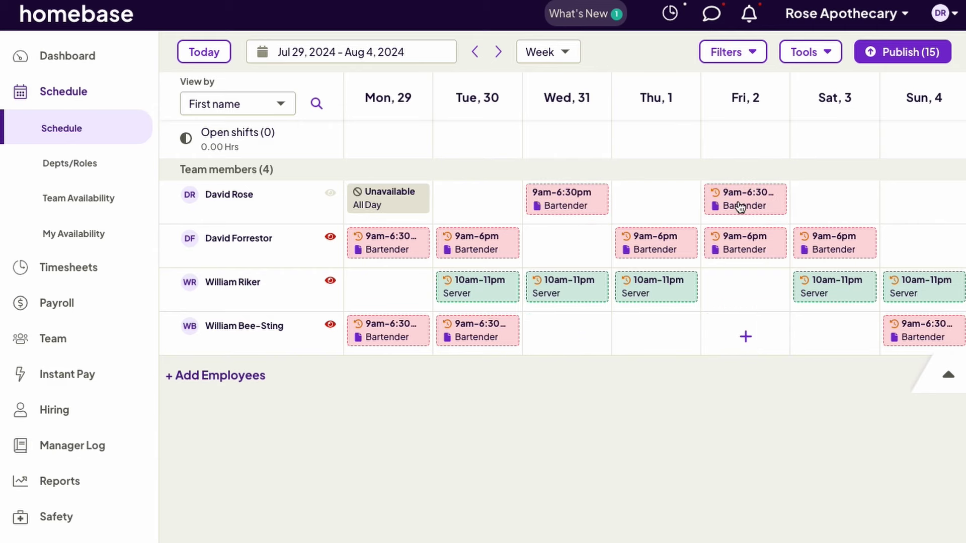
Step: Make the fourth member's Tuesday shift end at 7:00 pm as CEO with a new colour, and save
left_click(486, 330)
left_click(317, 115)
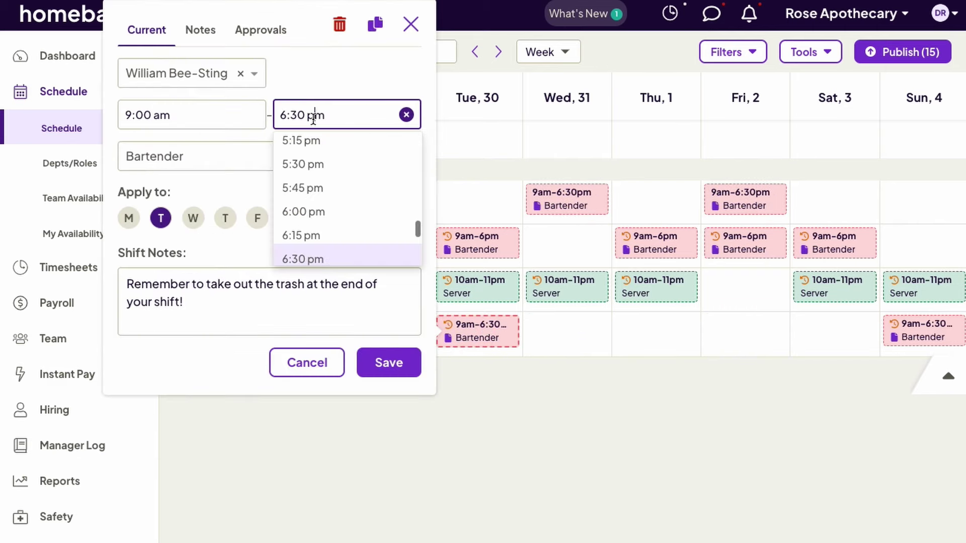
scroll(319, 219, "down", 2)
left_click(310, 230)
left_click(368, 167)
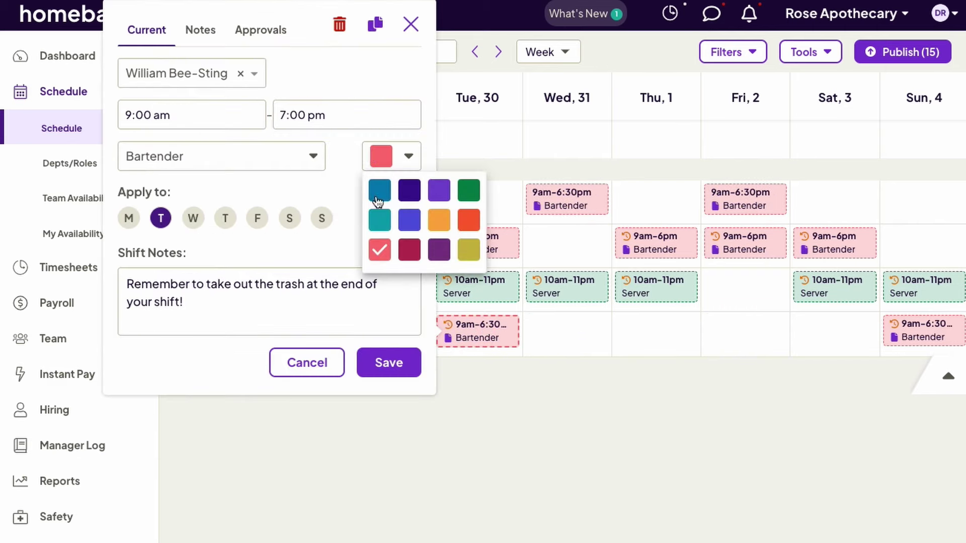
left_click(438, 219)
left_click(299, 159)
left_click(246, 291)
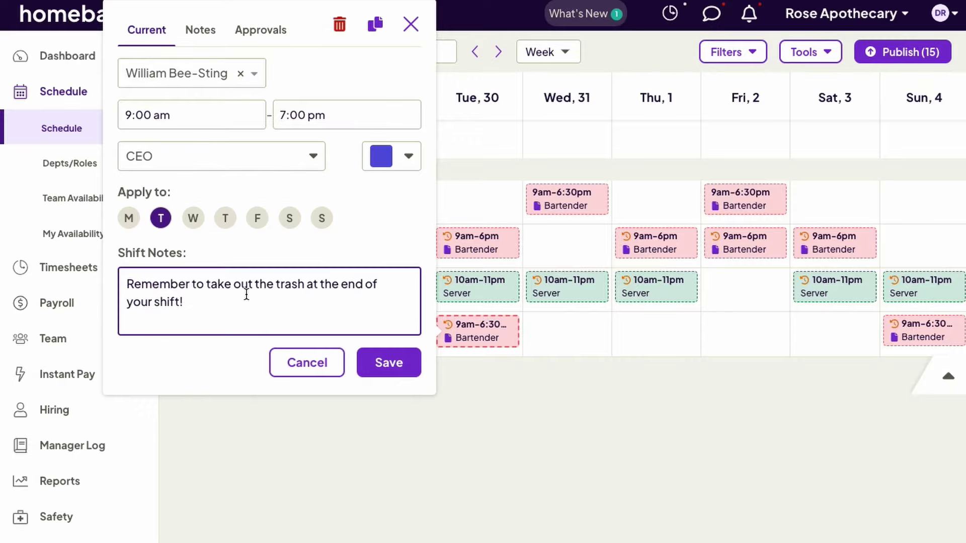
left_click(387, 365)
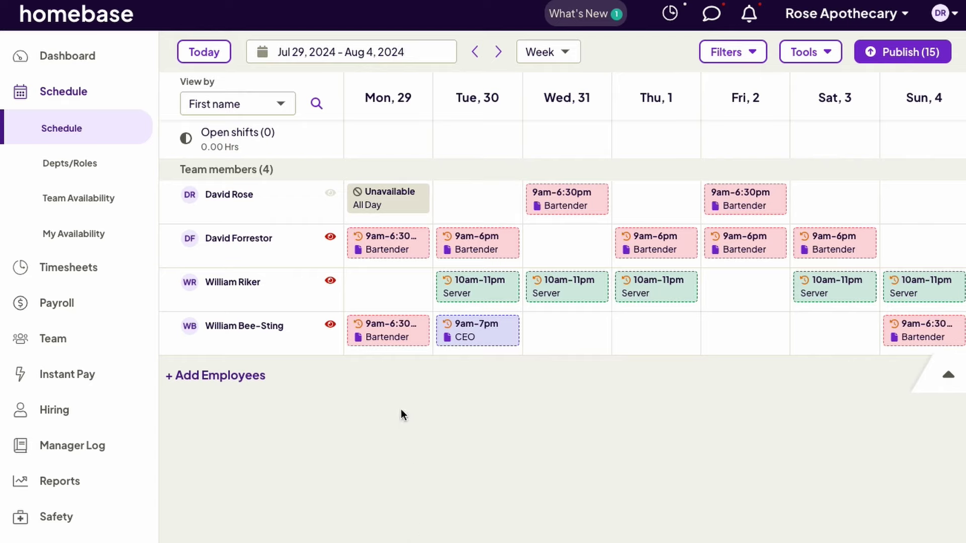
mouse_move(388, 332)
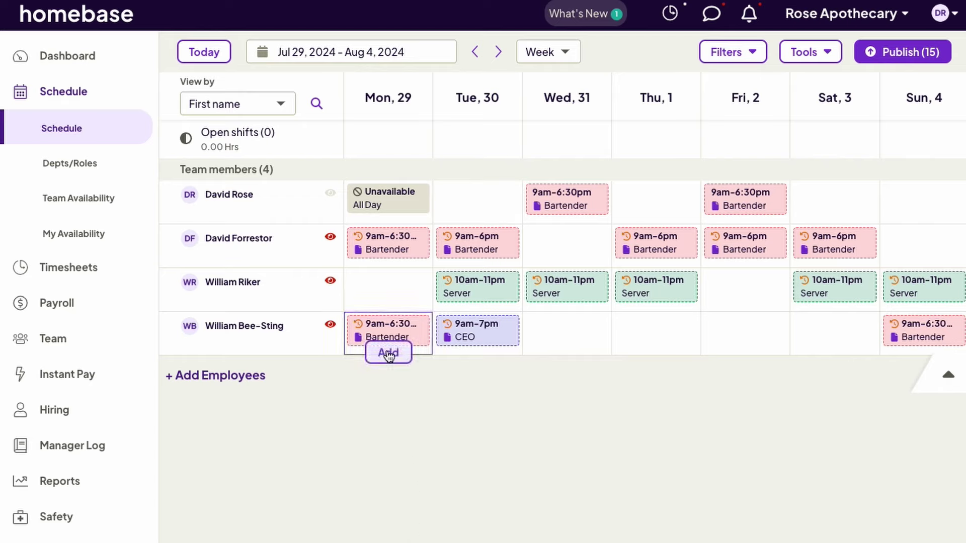
Step: Add a green 7:00 pm–11:30 pm Cashier shift to the fourth member's Monday
left_click(388, 354)
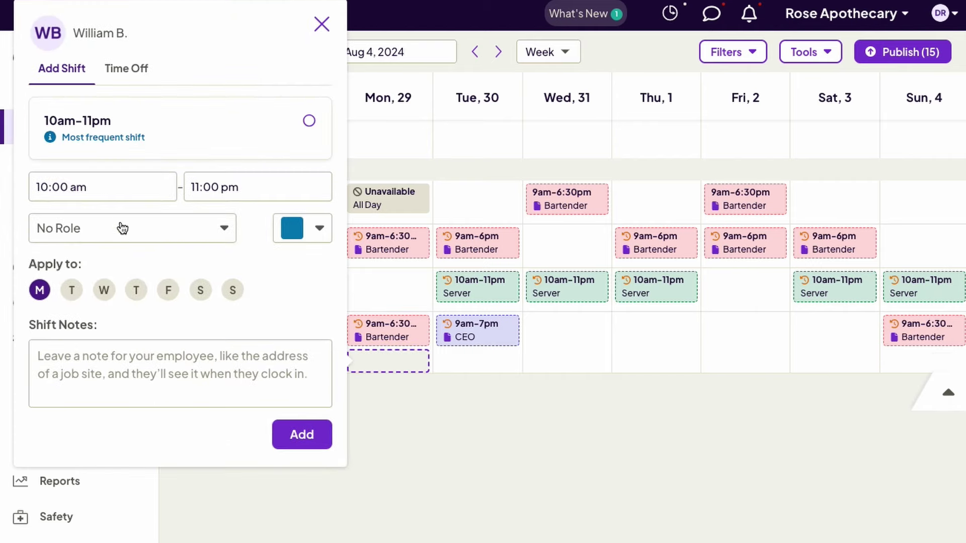
left_click(118, 192)
scroll(97, 264, "down", 2)
scroll(97, 264, "down", 5)
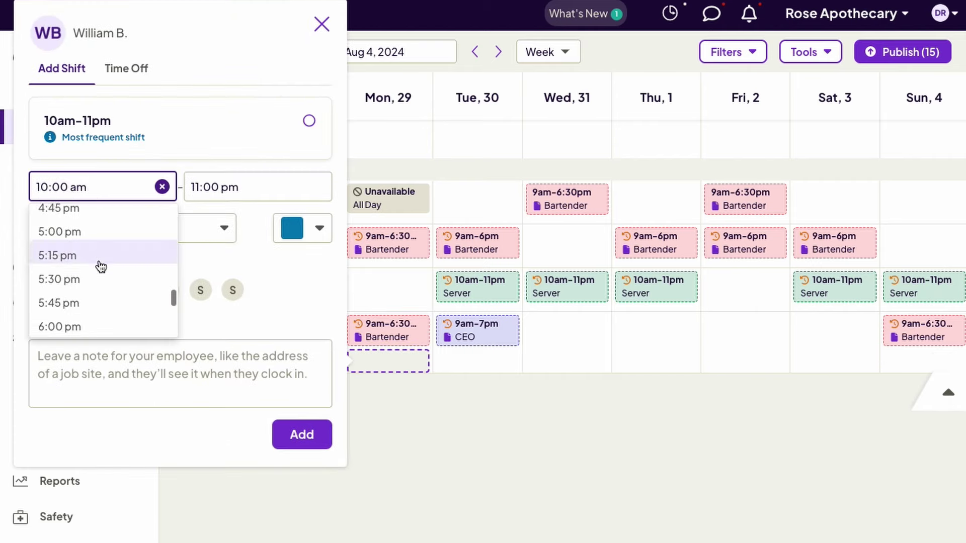
scroll(97, 264, "down", 2)
left_click(79, 268)
left_click(241, 189)
scroll(230, 304, "down", 1)
left_click(230, 304)
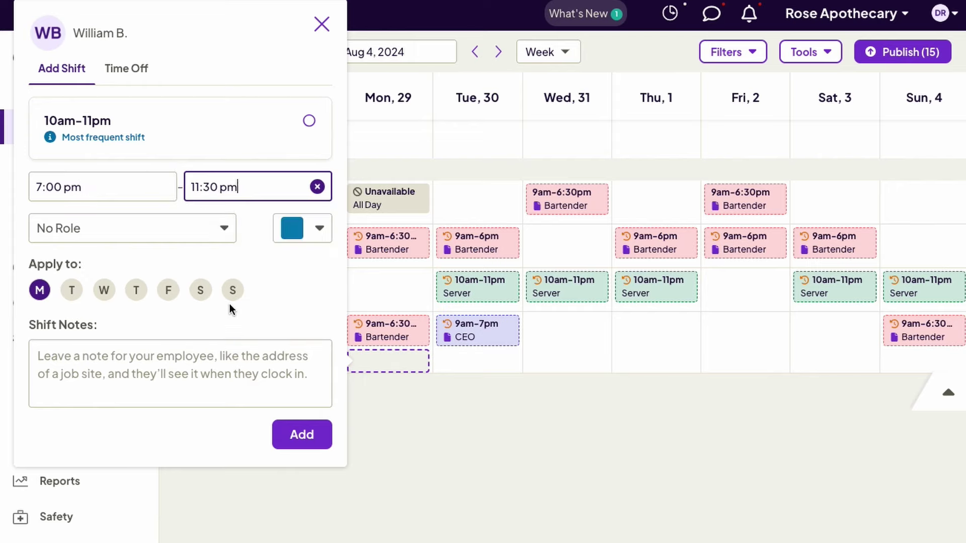
left_click(97, 230)
scroll(87, 355, "down", 2)
left_click(83, 337)
left_click(301, 228)
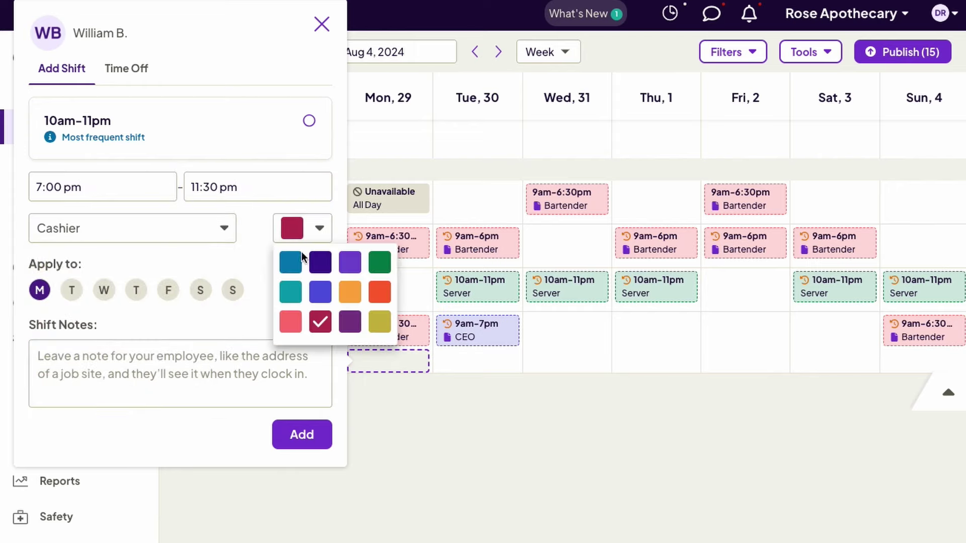
left_click(375, 266)
left_click(304, 434)
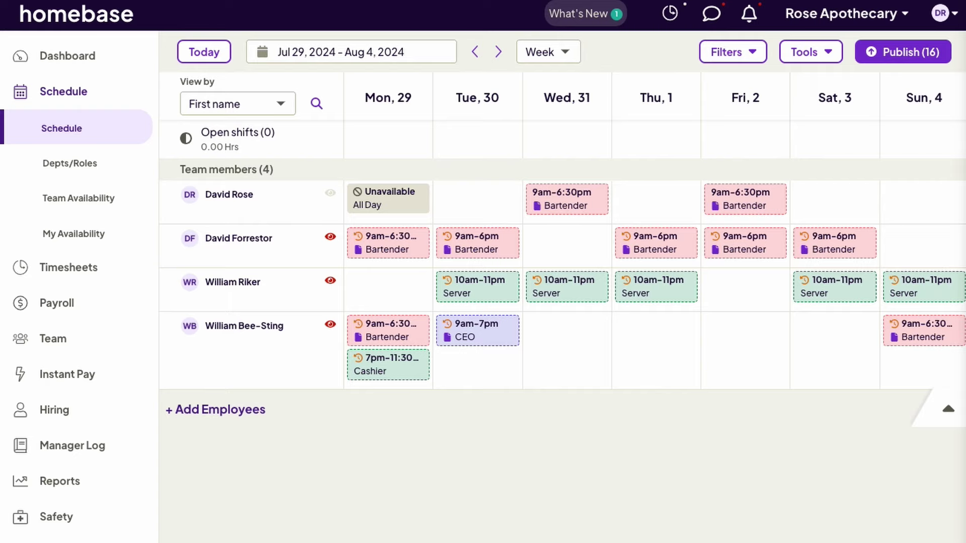
Step: Add a Monday Bartender open shift in the Open shifts row
left_click(382, 140)
left_click(221, 190)
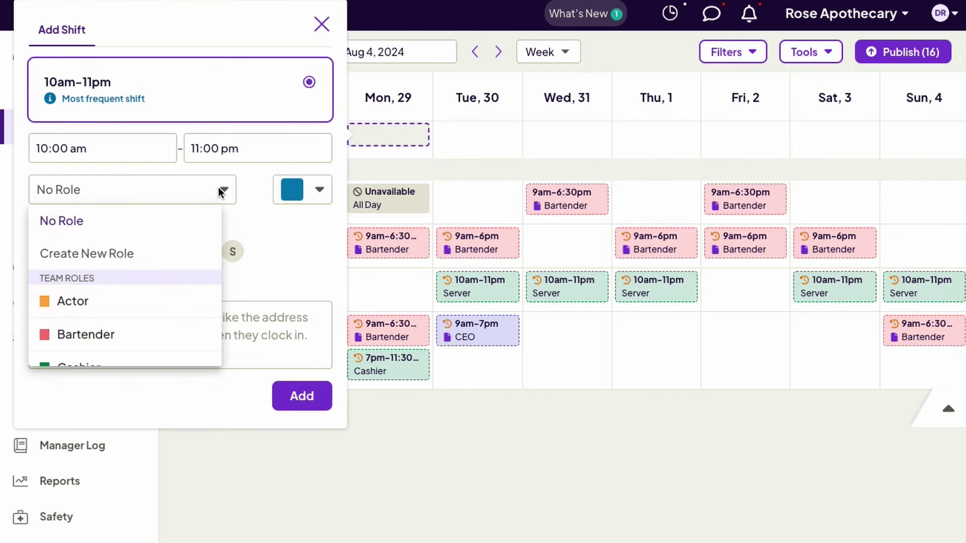
left_click(135, 333)
left_click(297, 400)
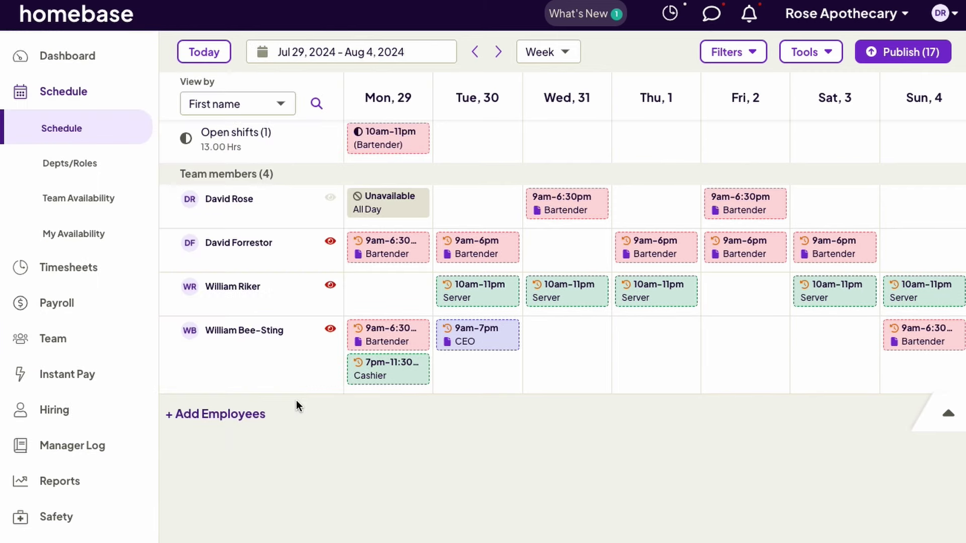
Step: Drag the third member's Tuesday and Wednesday Server shifts into the Open shifts row
left_click_drag(473, 296, 467, 149)
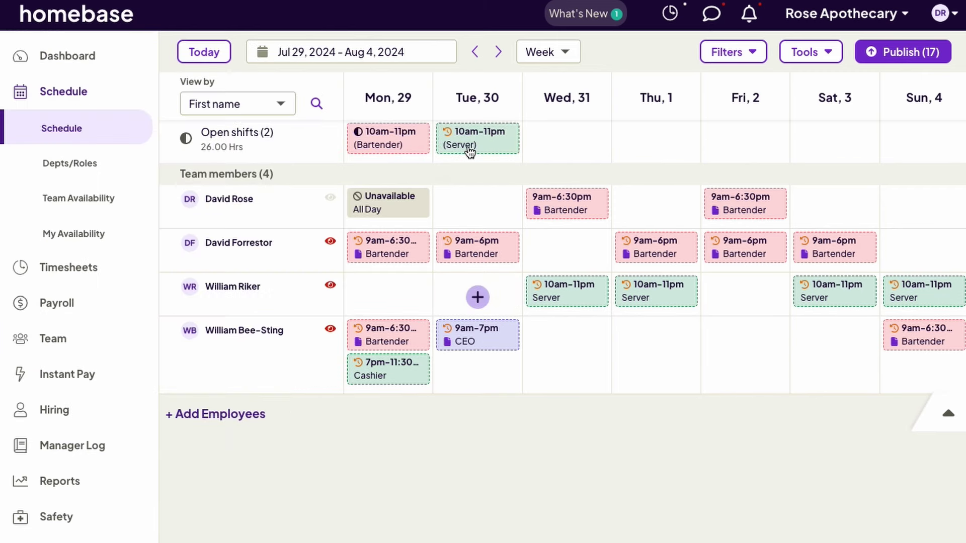
left_click_drag(556, 289, 557, 149)
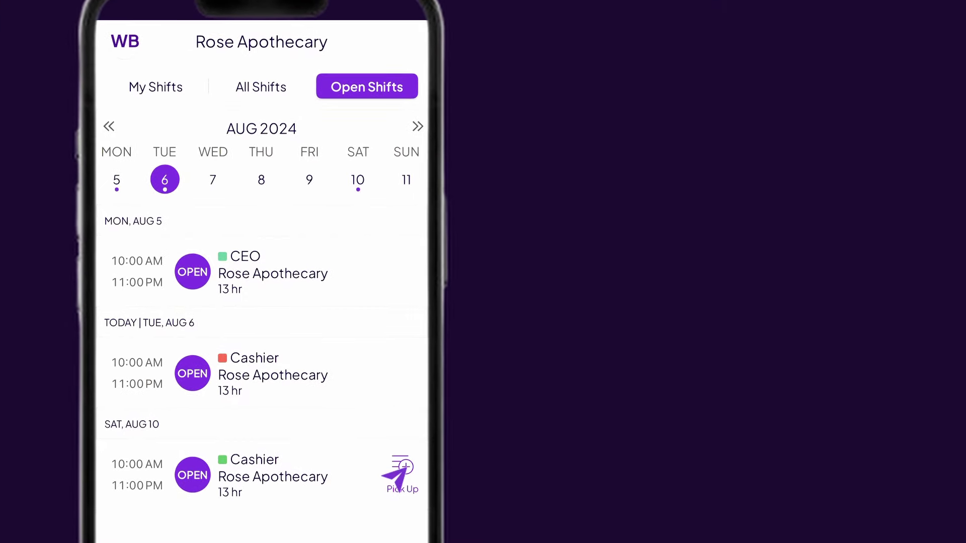
Step: Assign the accepted Sat, Aug 10 open Cashier shift to William Bee-Sting
left_click(399, 472)
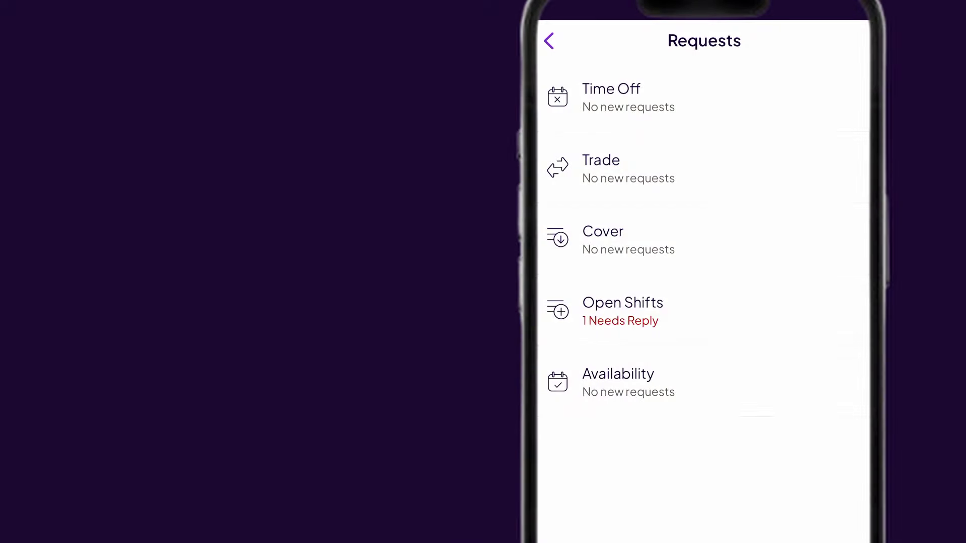
left_click(786, 318)
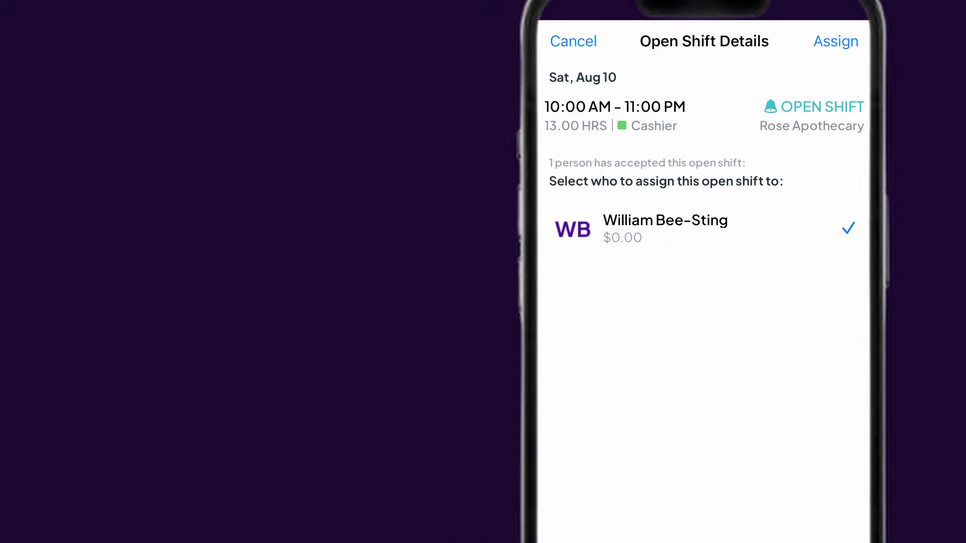
left_click(823, 44)
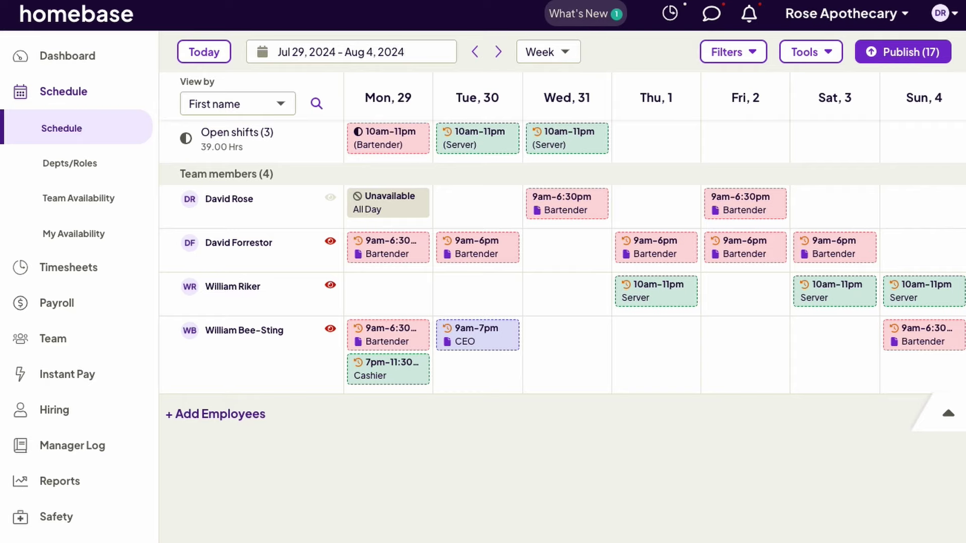
Step: Filter the schedule to show Events
left_click(727, 53)
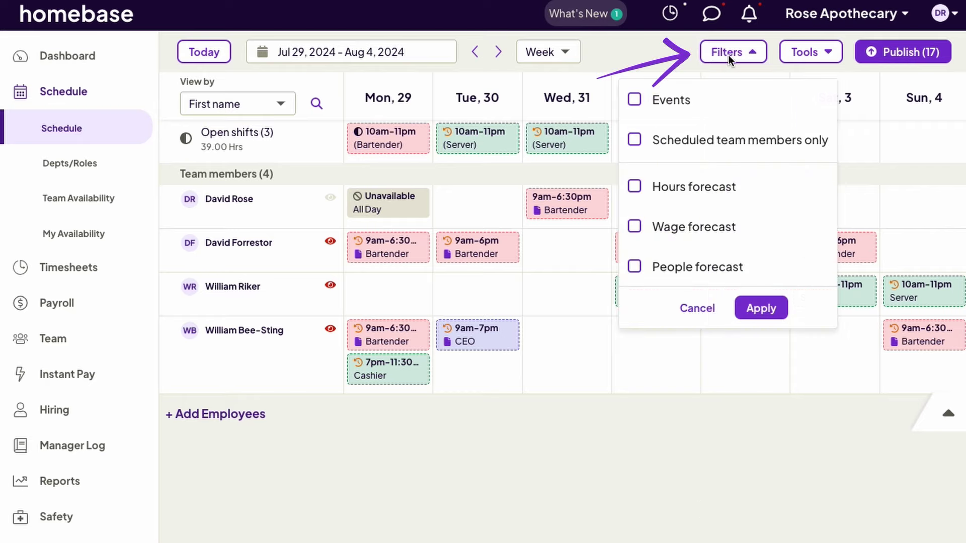
left_click(634, 99)
left_click(784, 312)
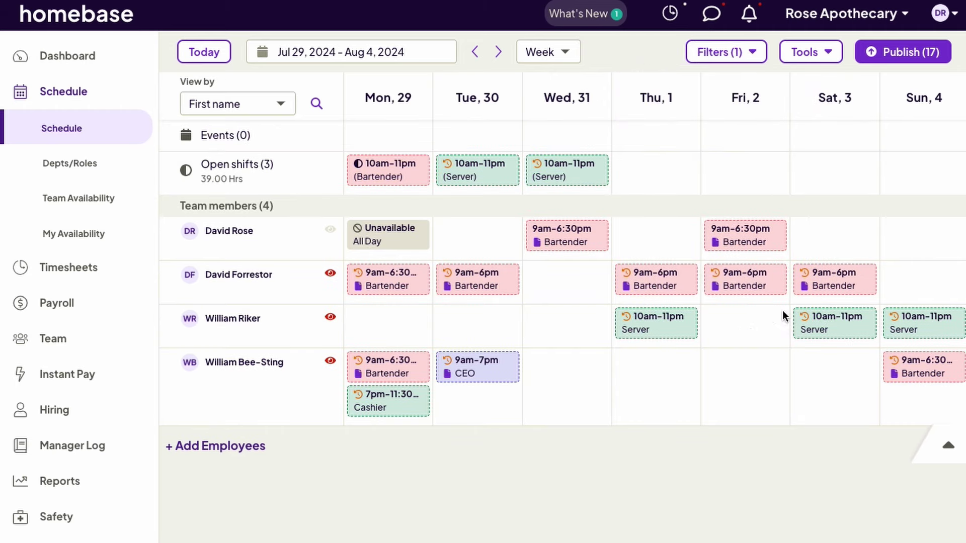
Step: Add a "David's Birthday!" event with a celebration description on Thursday, Aug 1
left_click(654, 140)
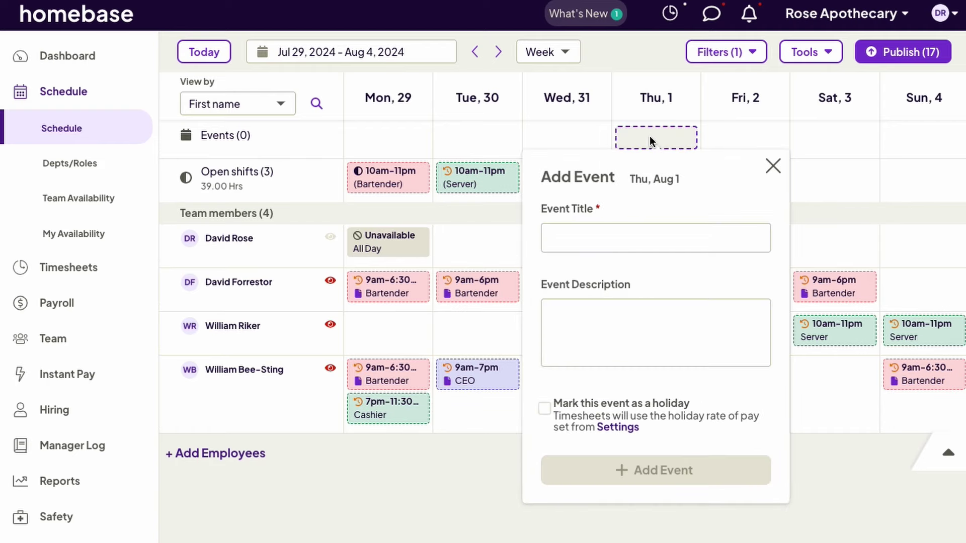
type("David's Bir")
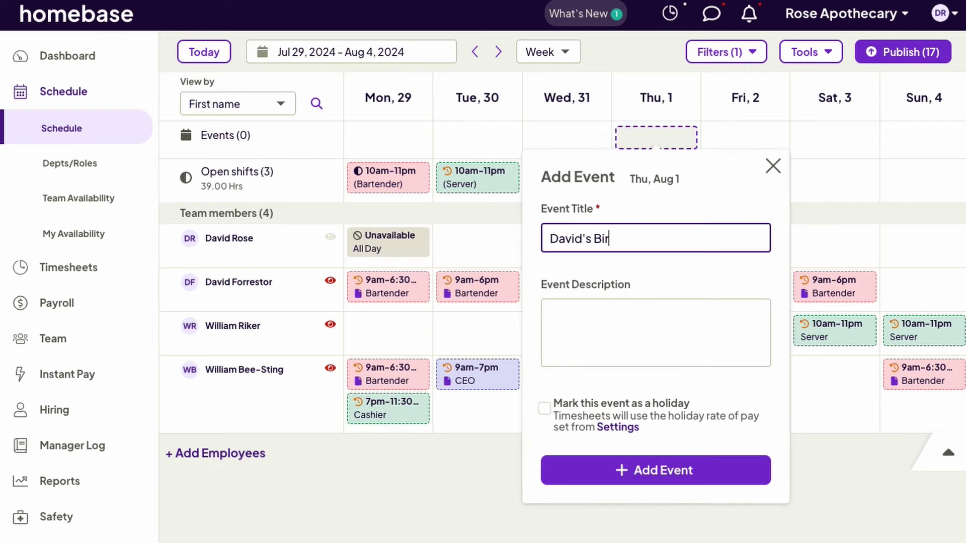
type("thday!")
key("Tab")
type("Come celebrate!")
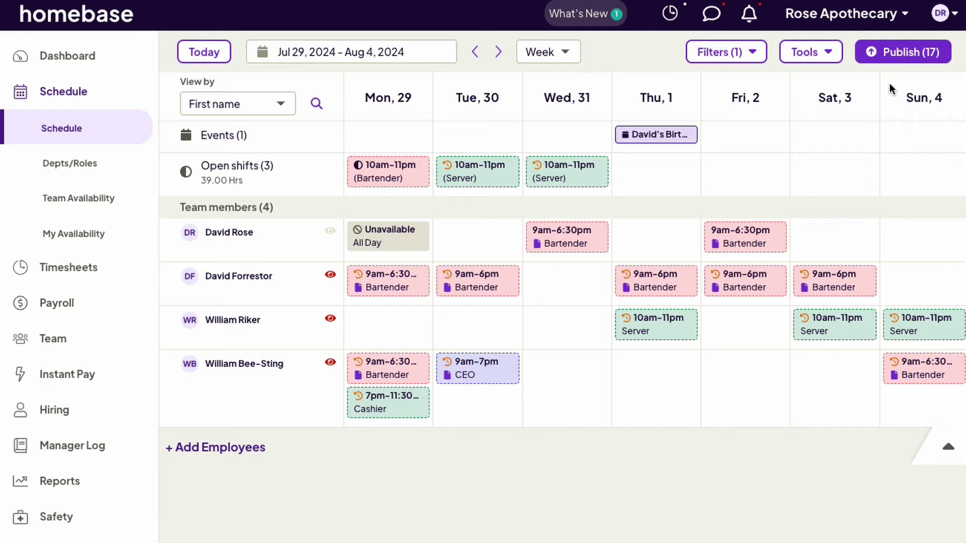
Step: Publish the 17 pending Jul 29–Aug 4 changes with notifications set to Do not notify anyone
left_click(891, 61)
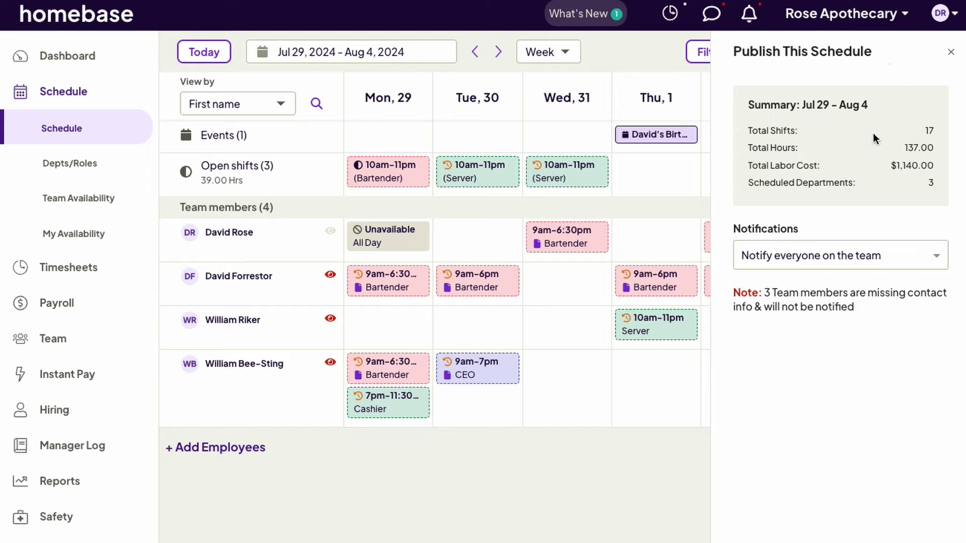
left_click(833, 256)
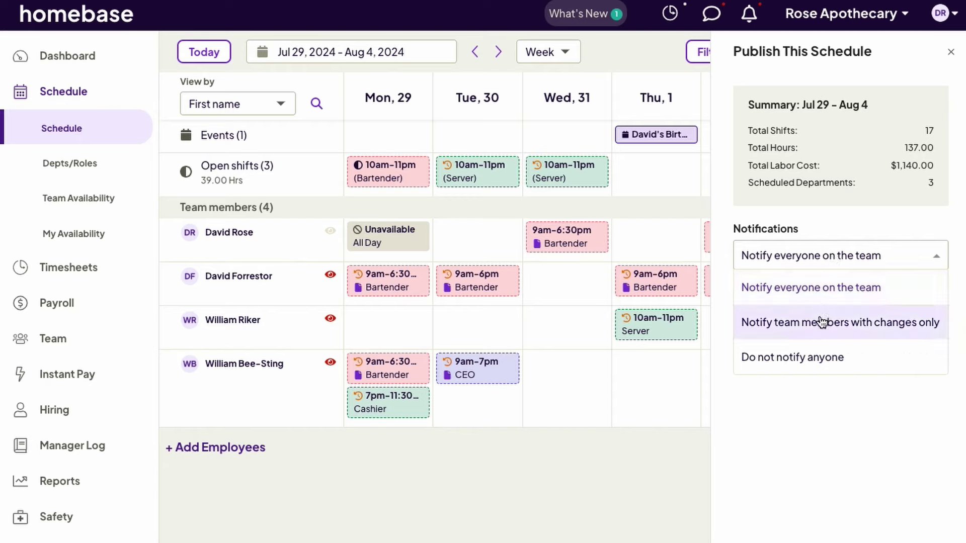
left_click(856, 357)
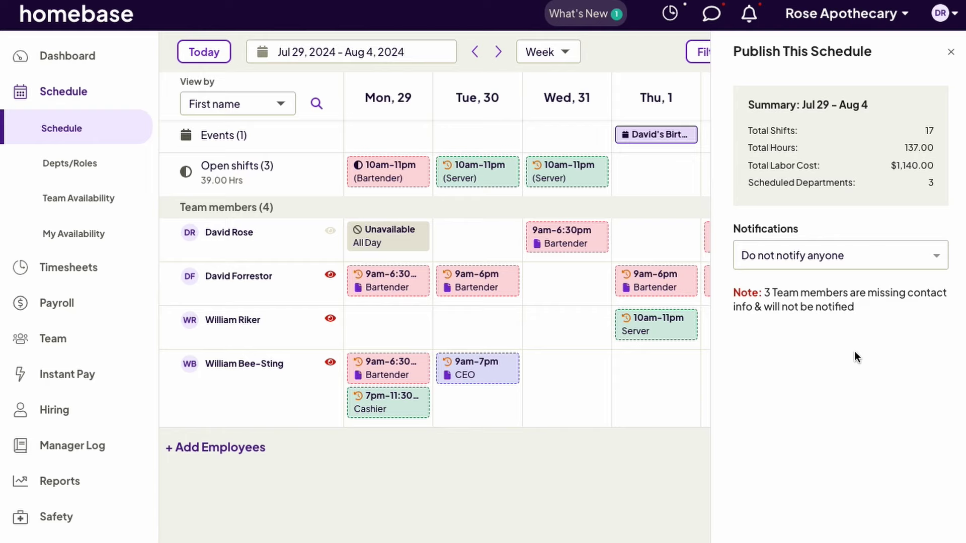
scroll(856, 356, "down", 3)
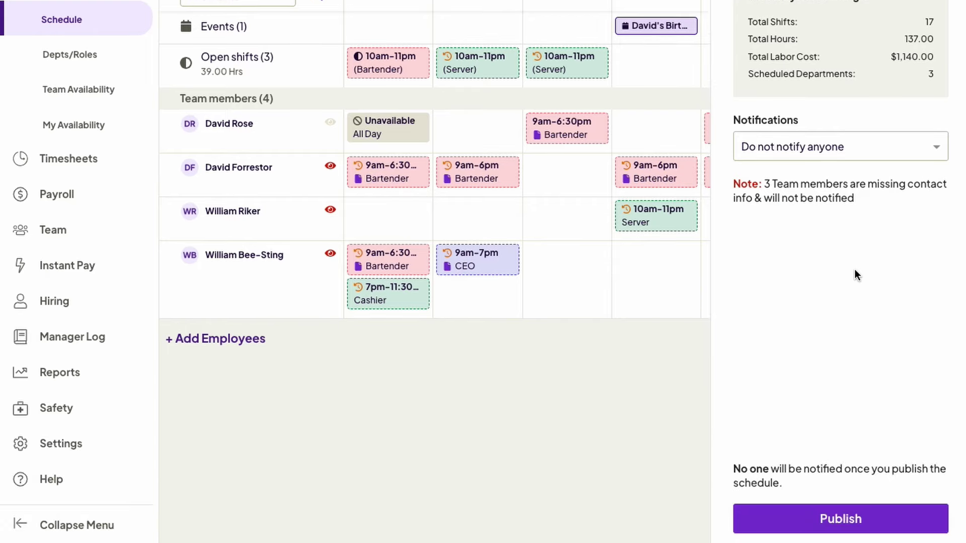
left_click(821, 518)
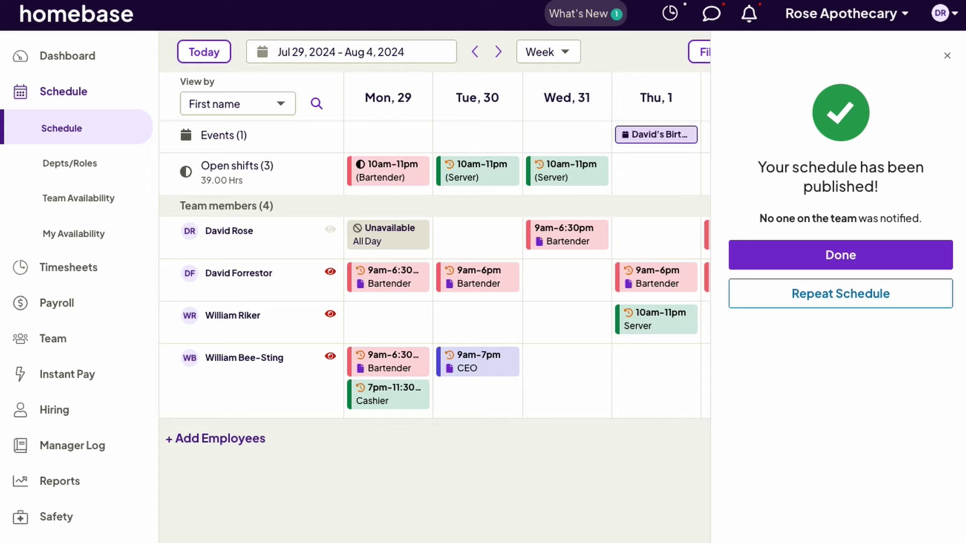
Step: Copy the Jul 29–Aug 4 week's shifts into Aug 05–Aug 11 via Tools > Copy week
left_click(827, 259)
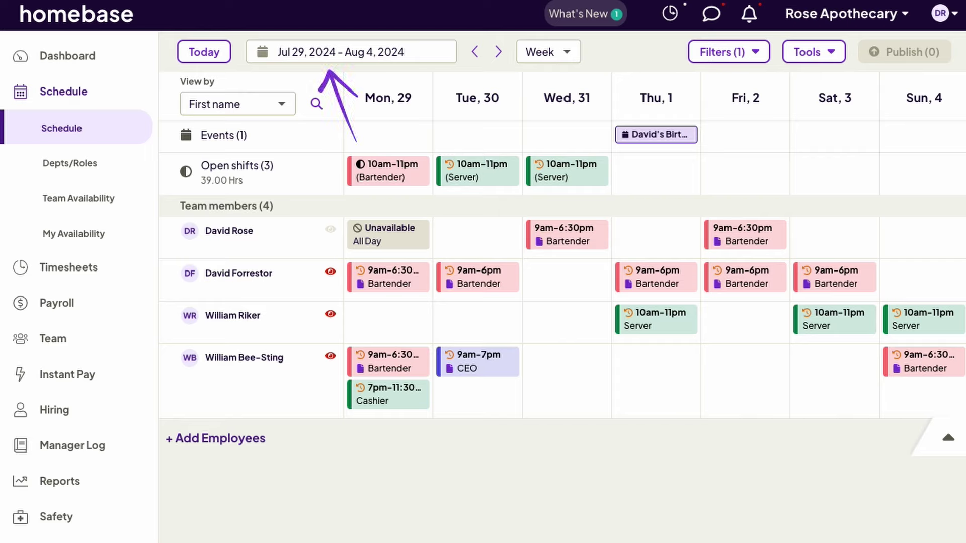
left_click(821, 62)
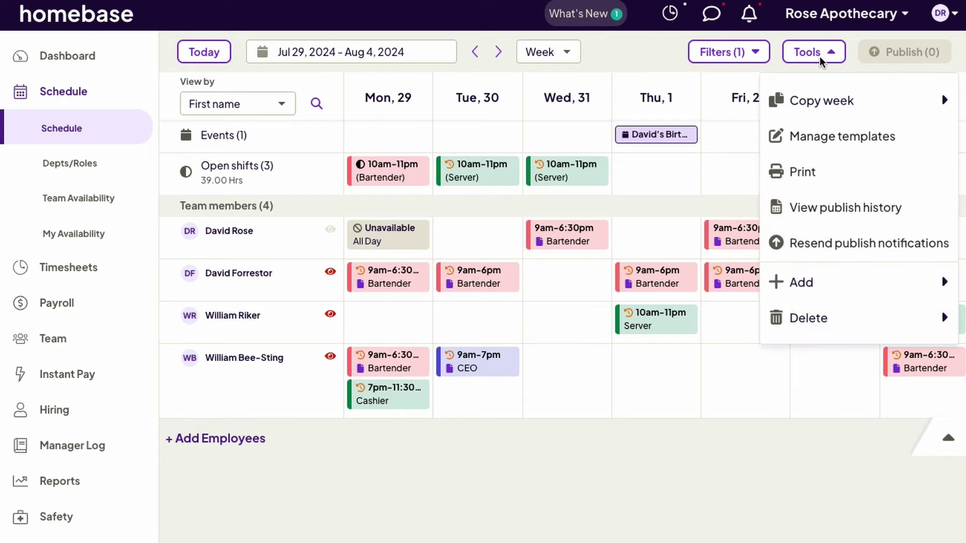
mouse_move(822, 101)
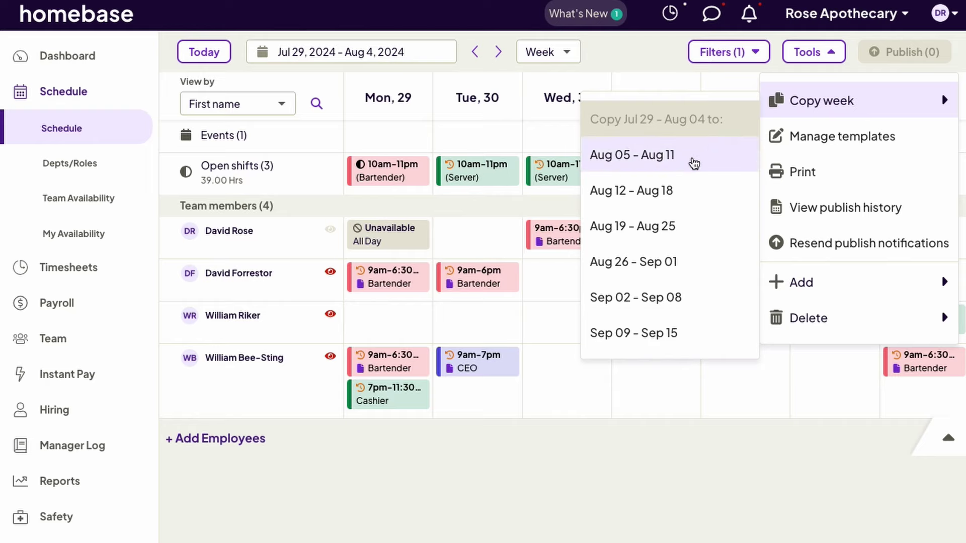
left_click(693, 159)
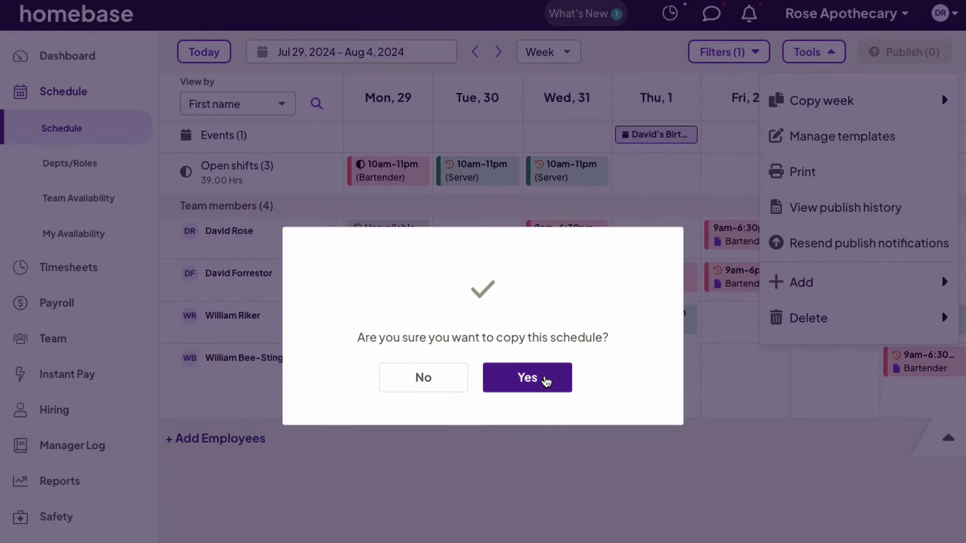
left_click(544, 382)
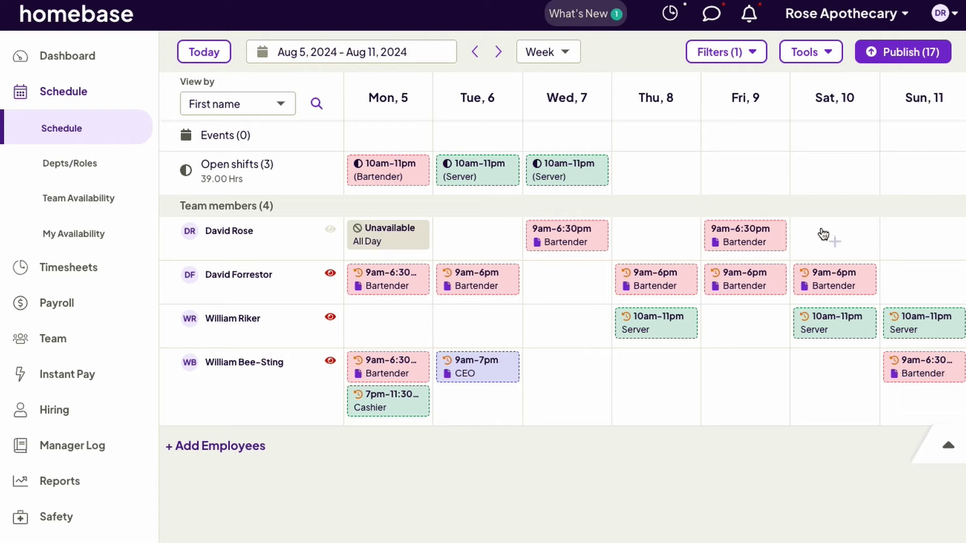
Step: Create a template named Standard Schedule from the Aug 5–11 week in Manage templates
left_click(828, 55)
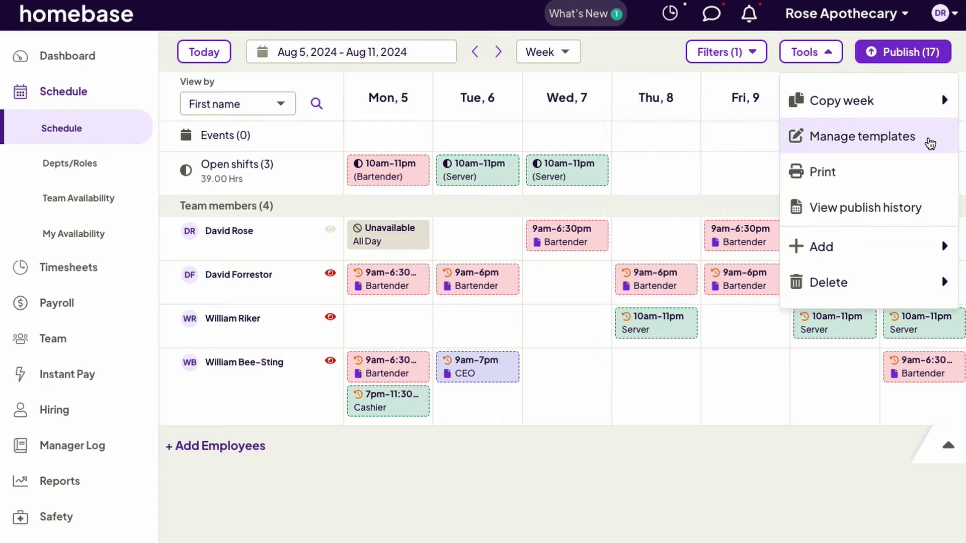
left_click(930, 140)
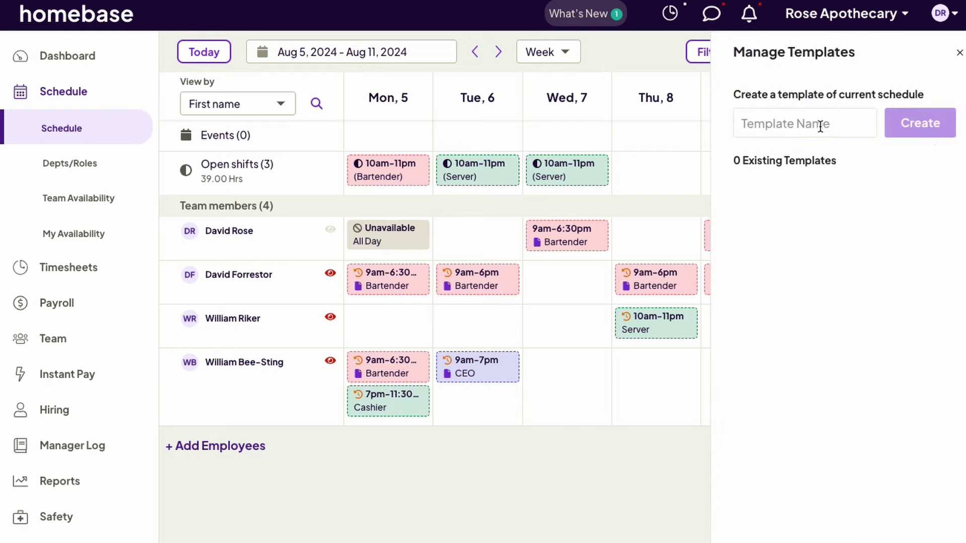
type("Standard Schedule")
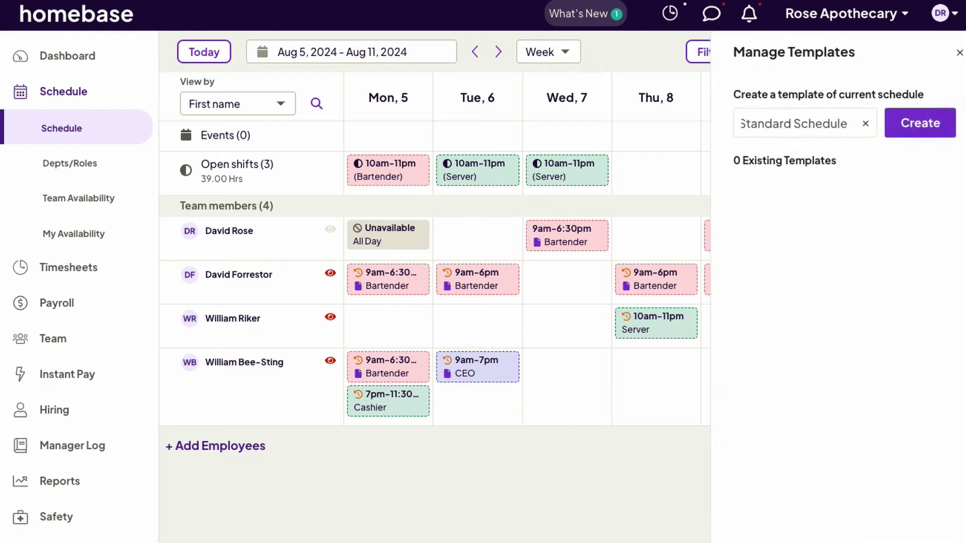
left_click(915, 126)
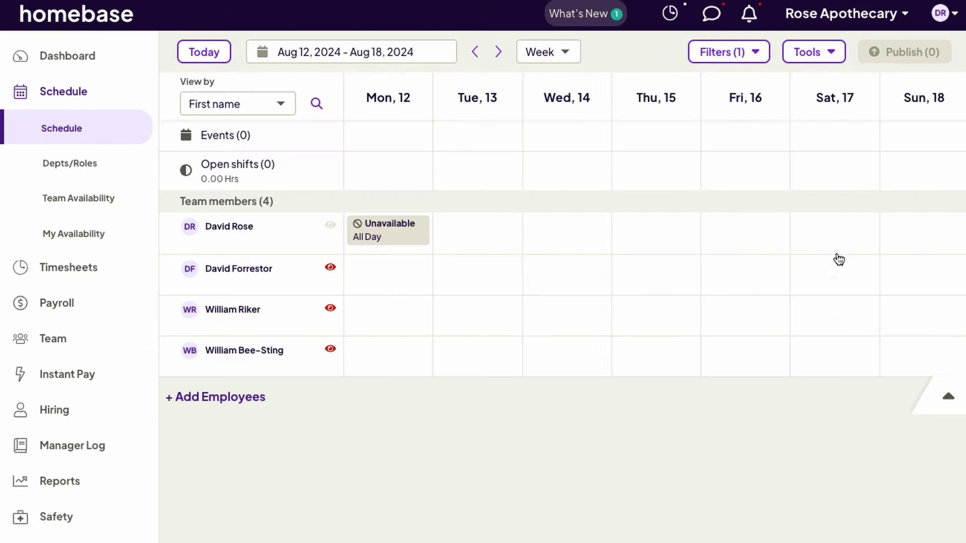
Step: Apply the Standard Schedule template to the Aug 12–18 week from Manage templates
left_click(816, 55)
mouse_move(842, 100)
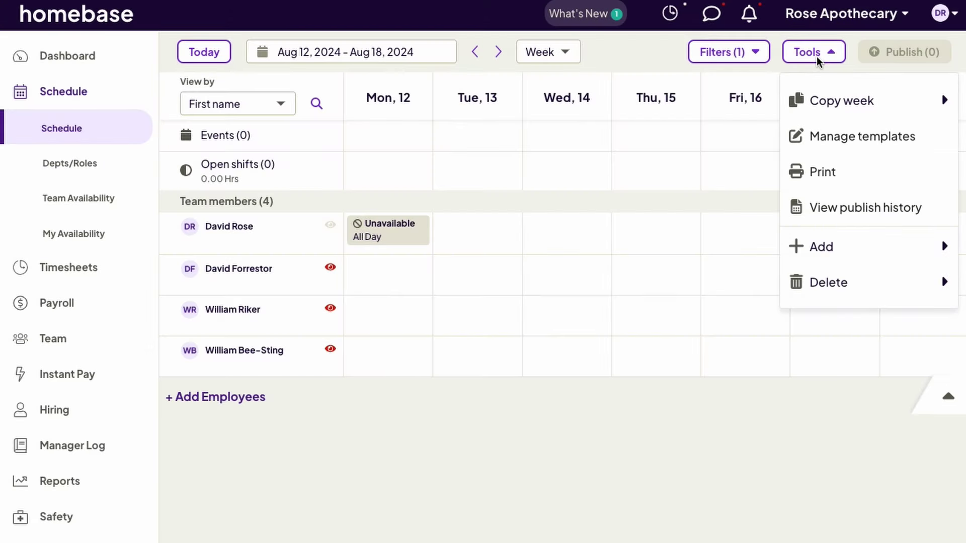
left_click(929, 139)
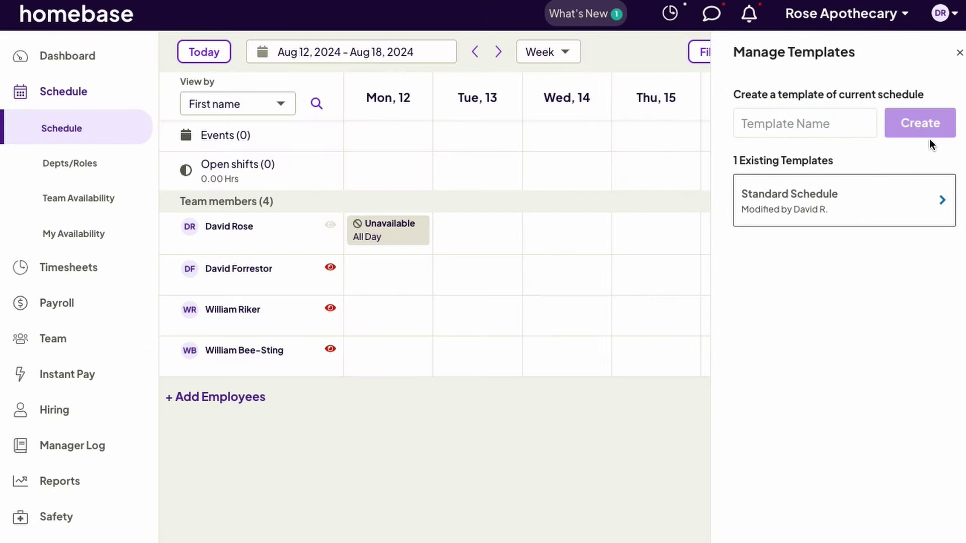
left_click(942, 201)
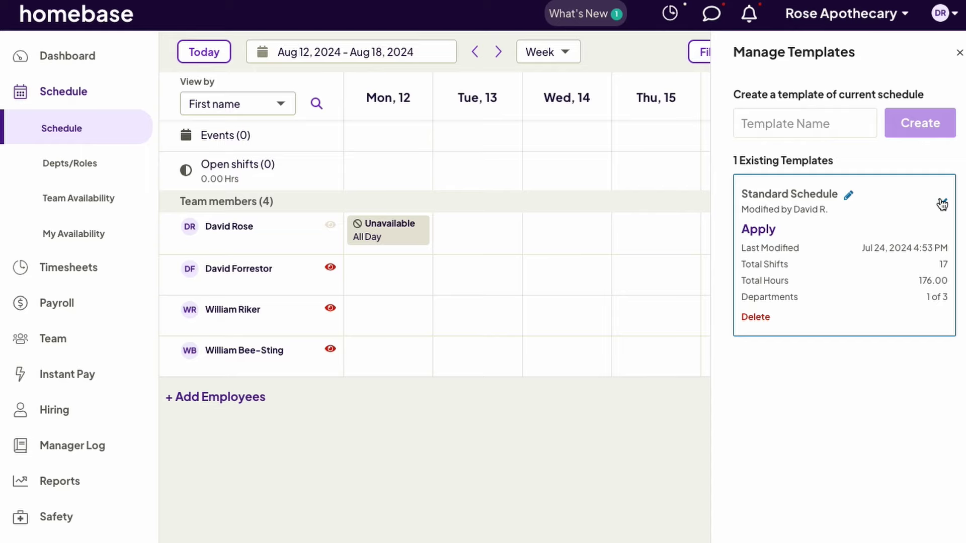
left_click(761, 231)
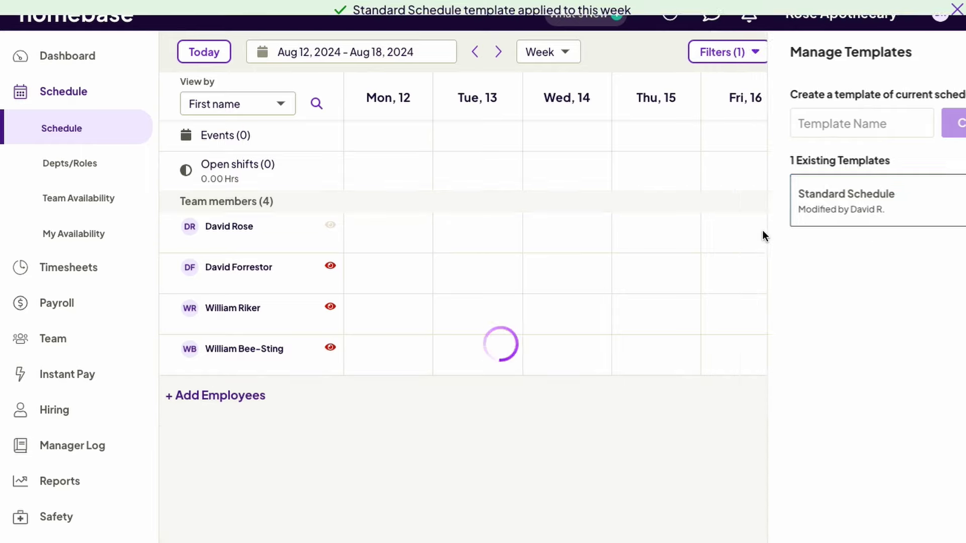